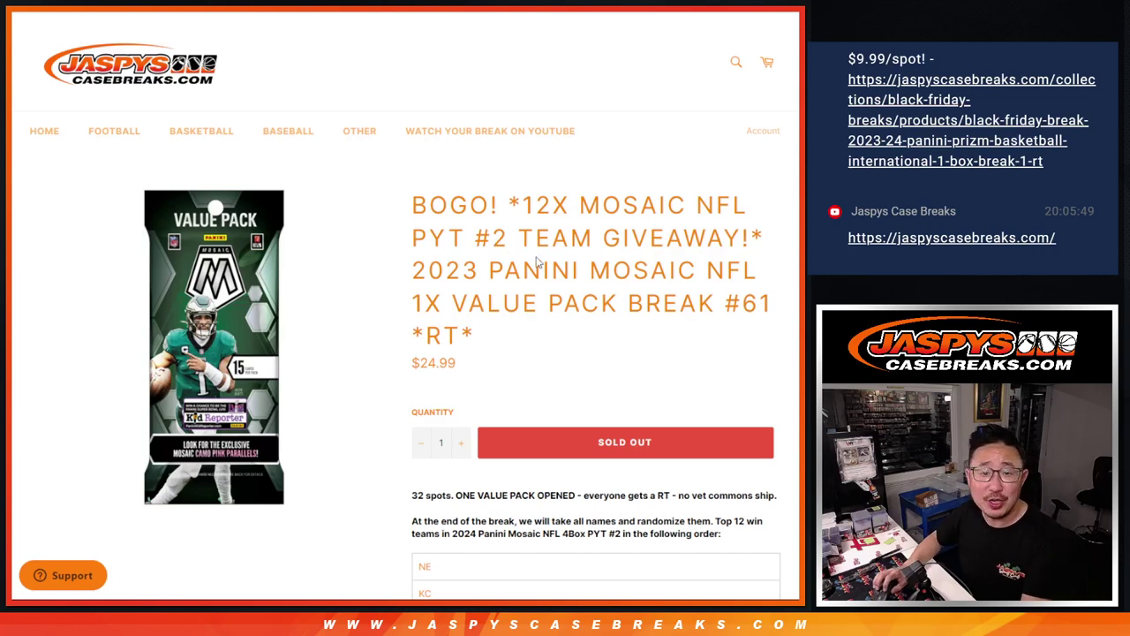
# Highlight the break title, its #61 number, the word BOGO and the 32 spots note.
pyautogui.moveTo(418, 268)
pyautogui.mouseDown()
pyautogui.moveTo(504, 302)
pyautogui.moveTo(542, 347)
pyautogui.mouseUp()
pyautogui.click(542, 347)
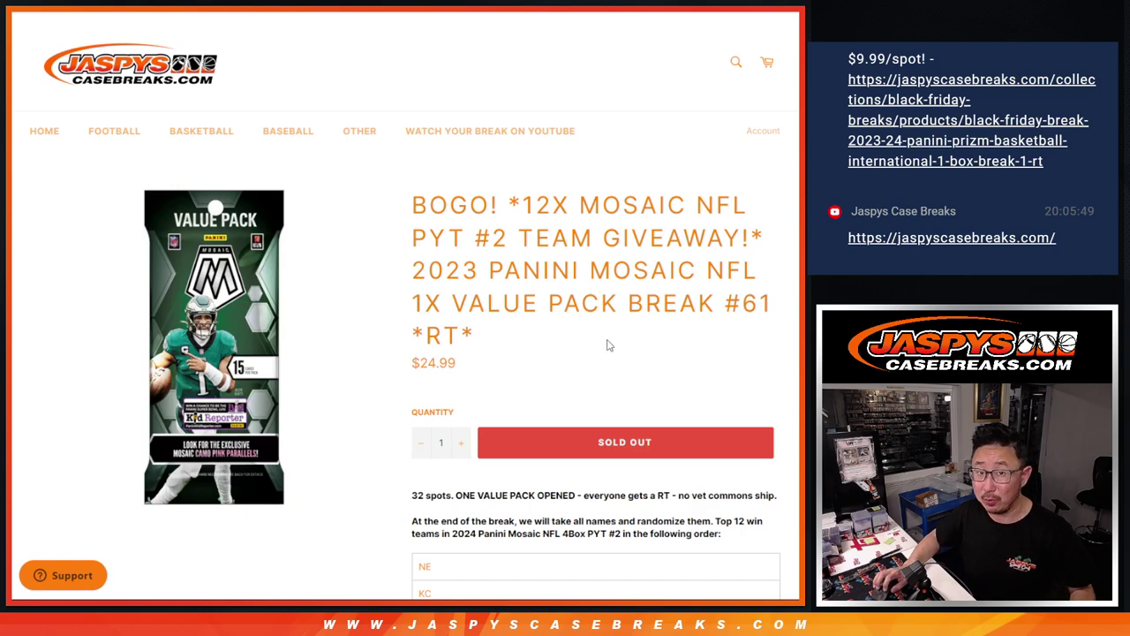
pyautogui.moveTo(727, 311); pyautogui.dragTo(775, 310)
pyautogui.click(775, 311)
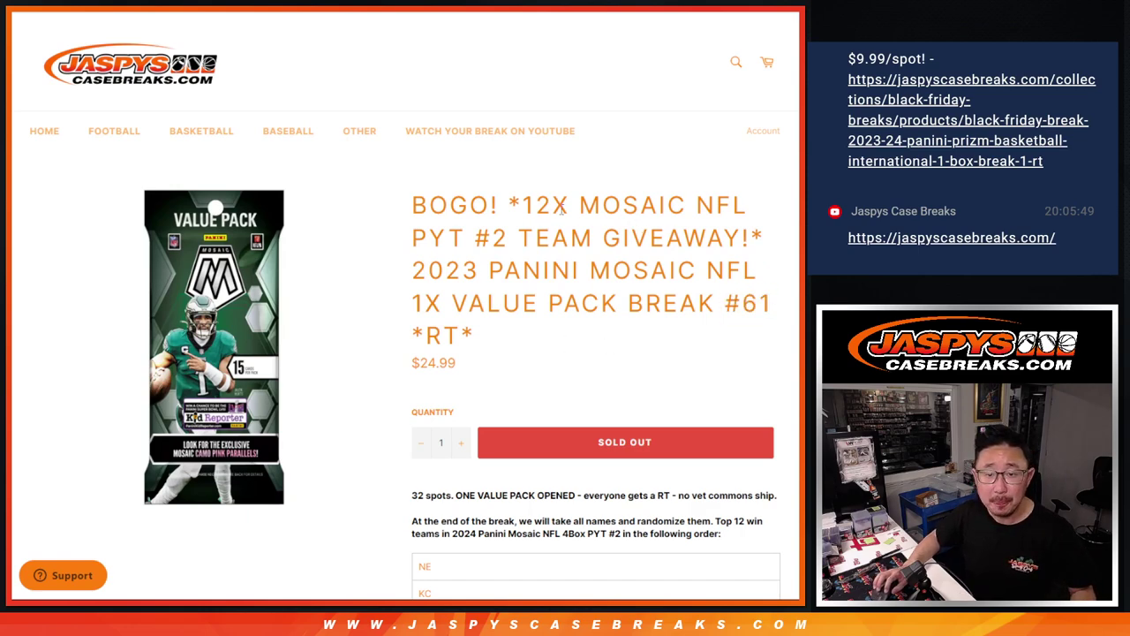
pyautogui.doubleClick(433, 203)
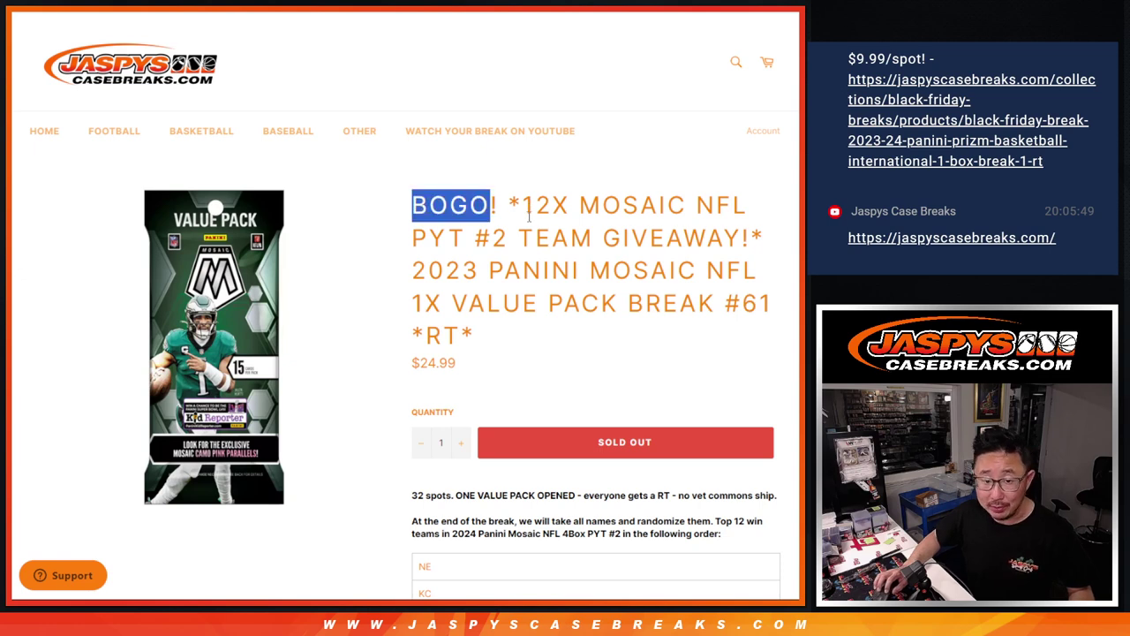
pyautogui.click(417, 496)
pyautogui.moveTo(413, 495); pyautogui.dragTo(447, 495)
pyautogui.click(444, 492)
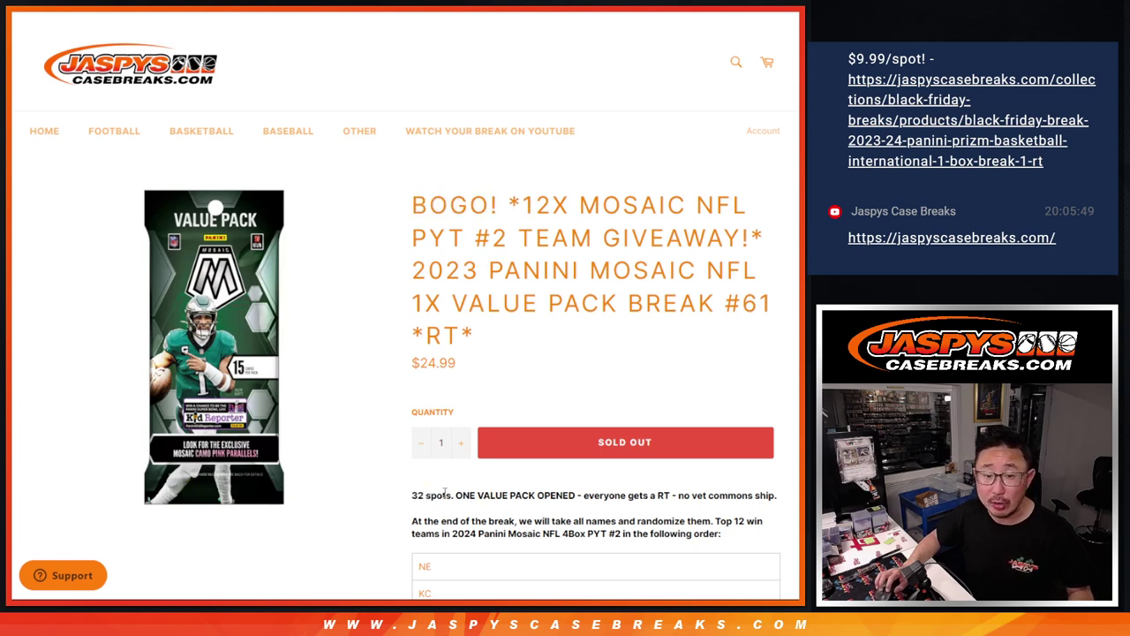
# Highlight '12X MOSAIC' and '#2' in the break title.
pyautogui.moveTo(534, 208); pyautogui.dragTo(716, 206)
pyautogui.click(715, 206)
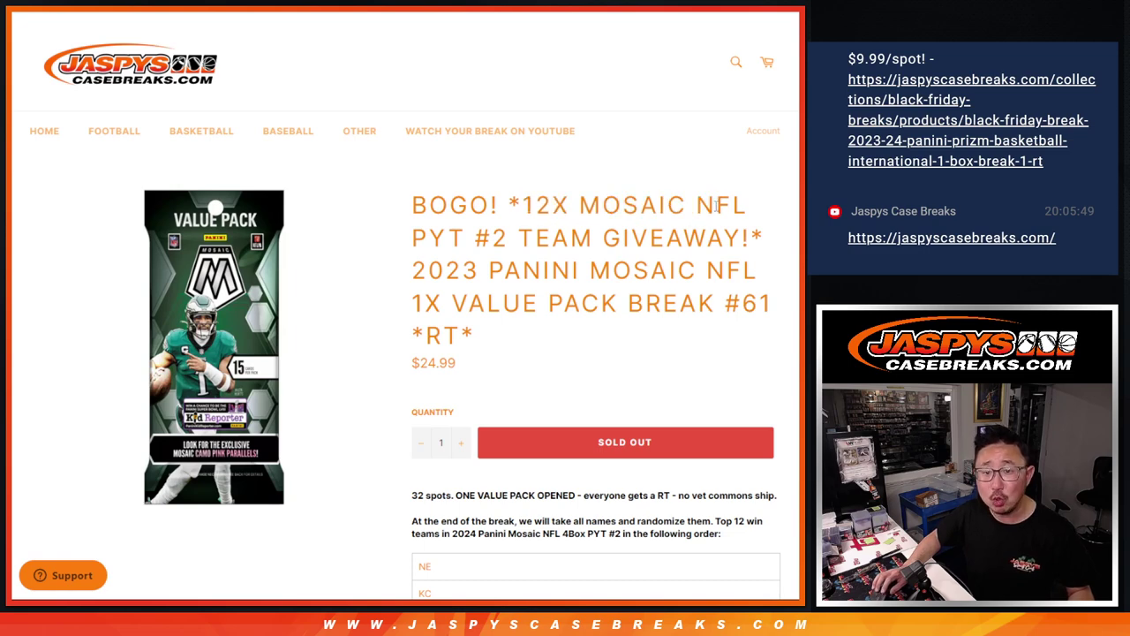
pyautogui.doubleClick(488, 237)
pyautogui.click(520, 246)
pyautogui.scroll(-5, 636, 317)
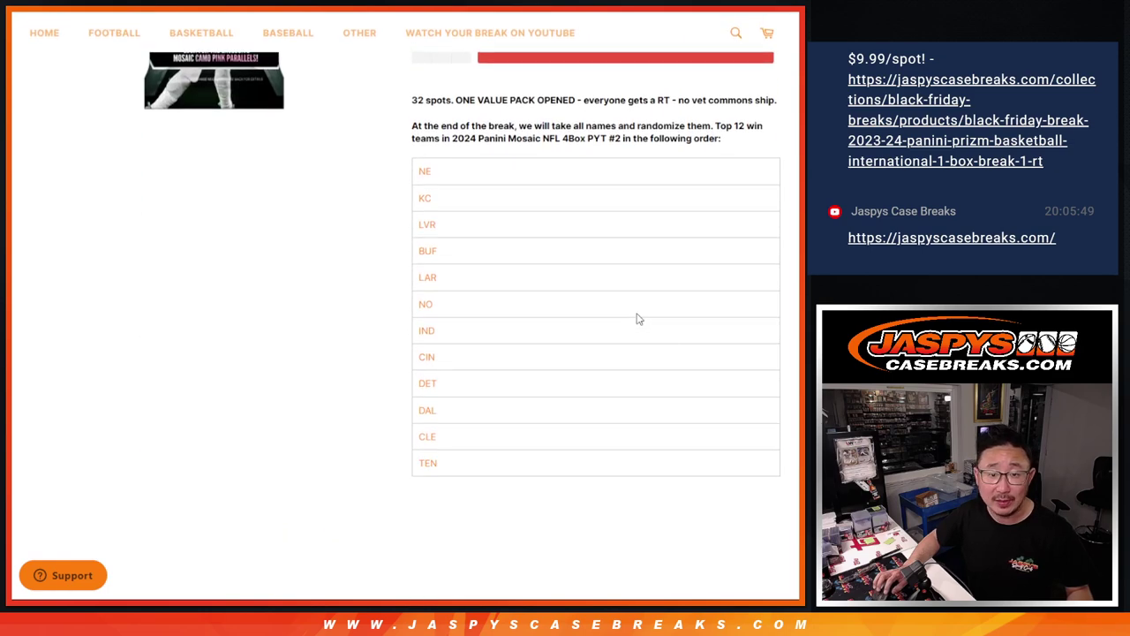
pyautogui.scroll(5, 684, 343)
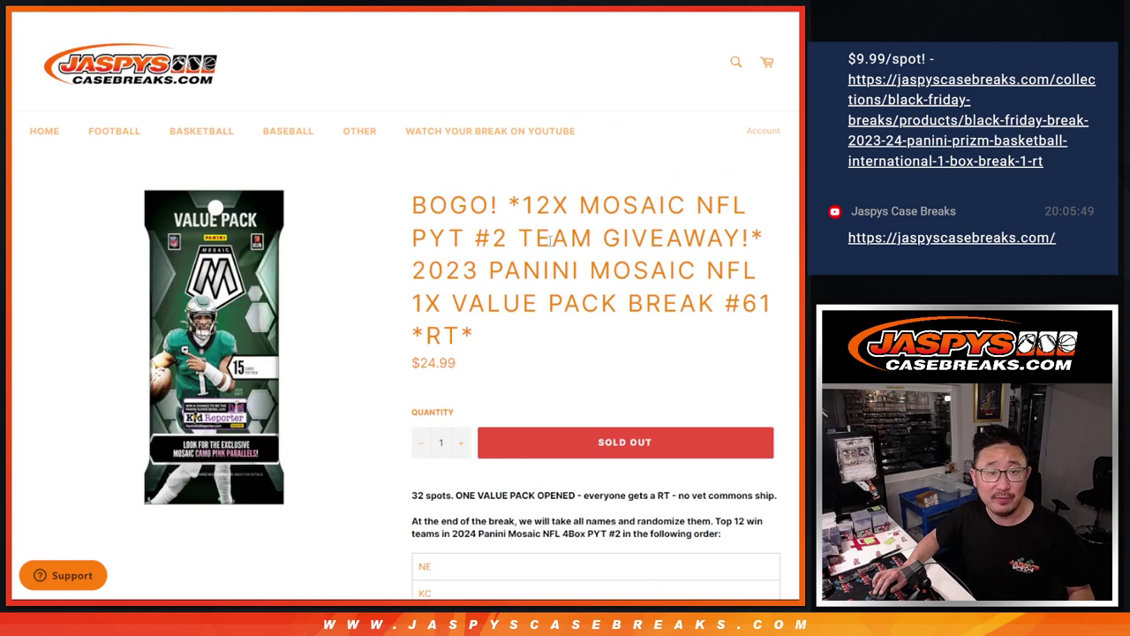
# Paste the 16 participant names twice into the List Randomizer to make 32 entries.
pyautogui.hotkey('ctrl', 'Tab')
pyautogui.hotkey('ctrl', 'a')
pyautogui.hotkey('ctrl', 'c')
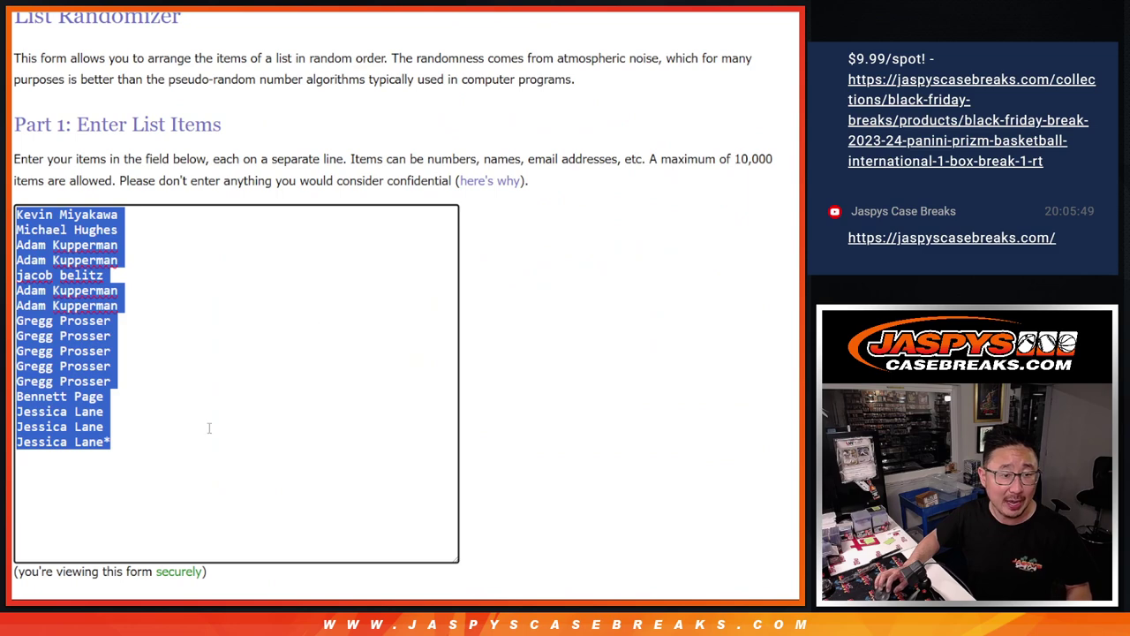
pyautogui.click(164, 441)
pyautogui.press('Return')
pyautogui.hotkey('ctrl', 'v')
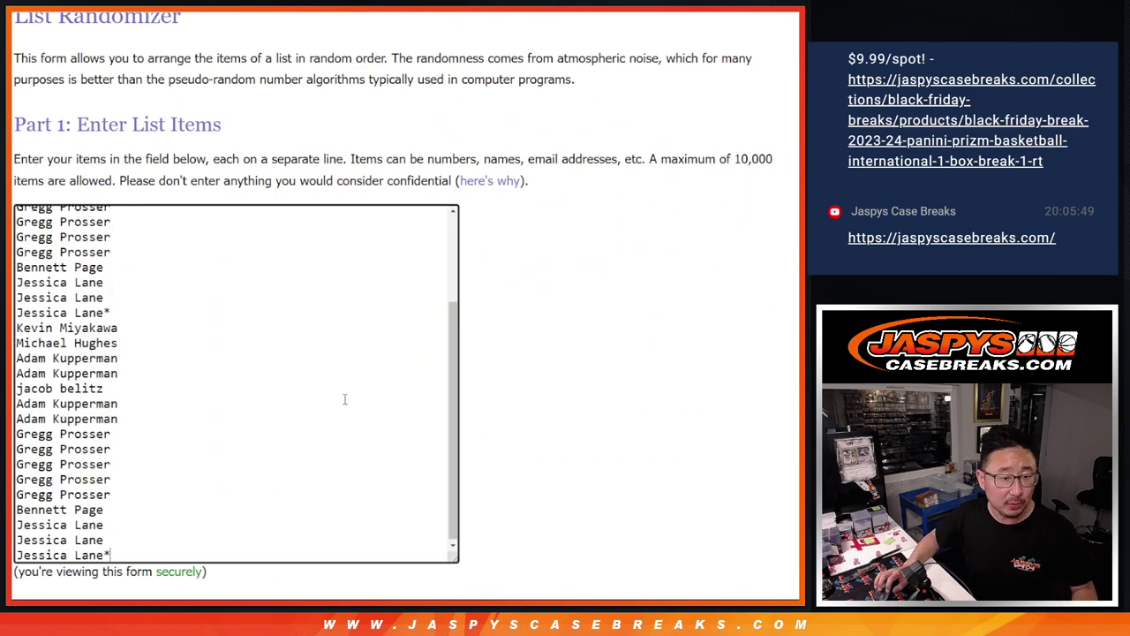
pyautogui.scroll(3, 371, 398)
pyautogui.scroll(-3, 370, 398)
pyautogui.scroll(3, 371, 398)
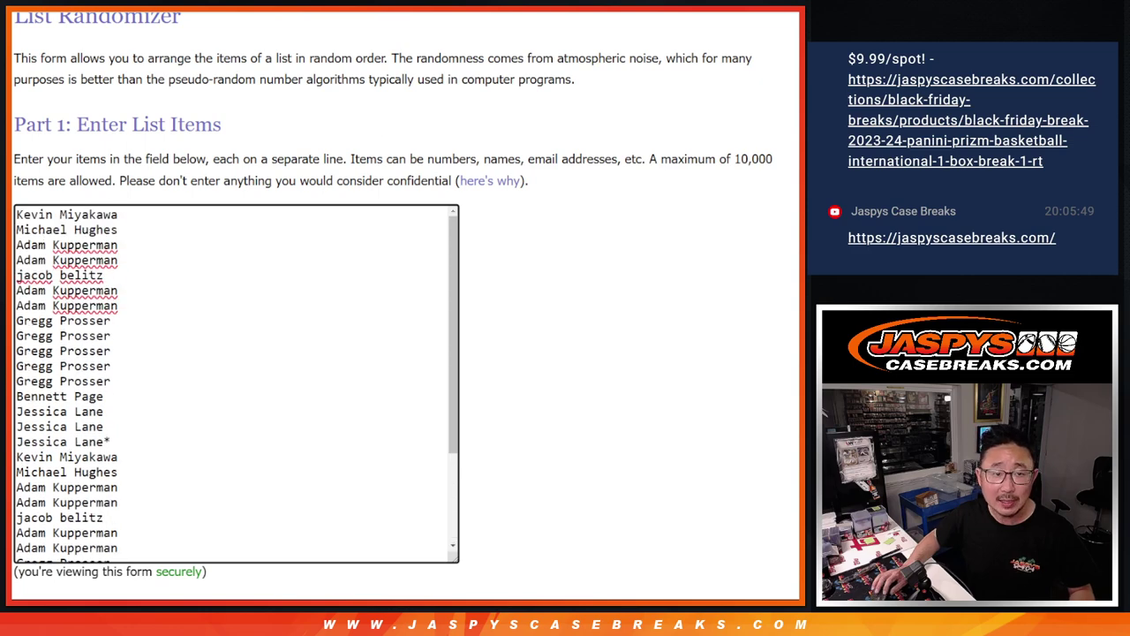
pyautogui.hotkey('ctrl', 'a')
pyautogui.hotkey('ctrl', 'v')
pyautogui.scroll(5, 374, 333)
pyautogui.scroll(-8, 356, 353)
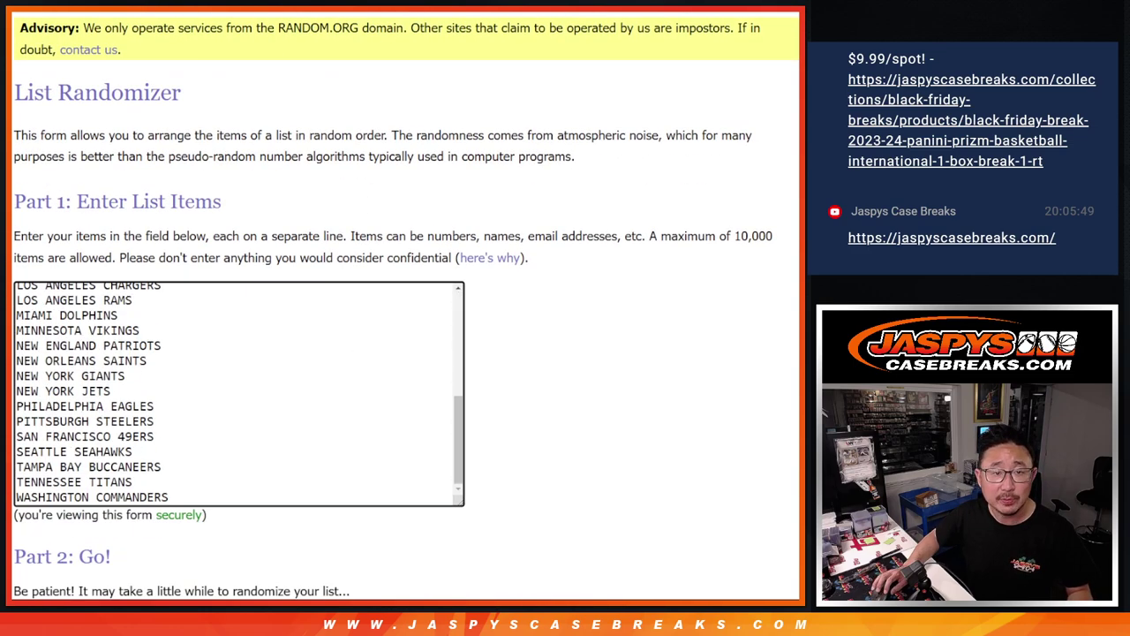
# Roll two dice on the Dice Roller page.
pyautogui.hotkey('ctrl', 'Tab')
pyautogui.click(39, 360)
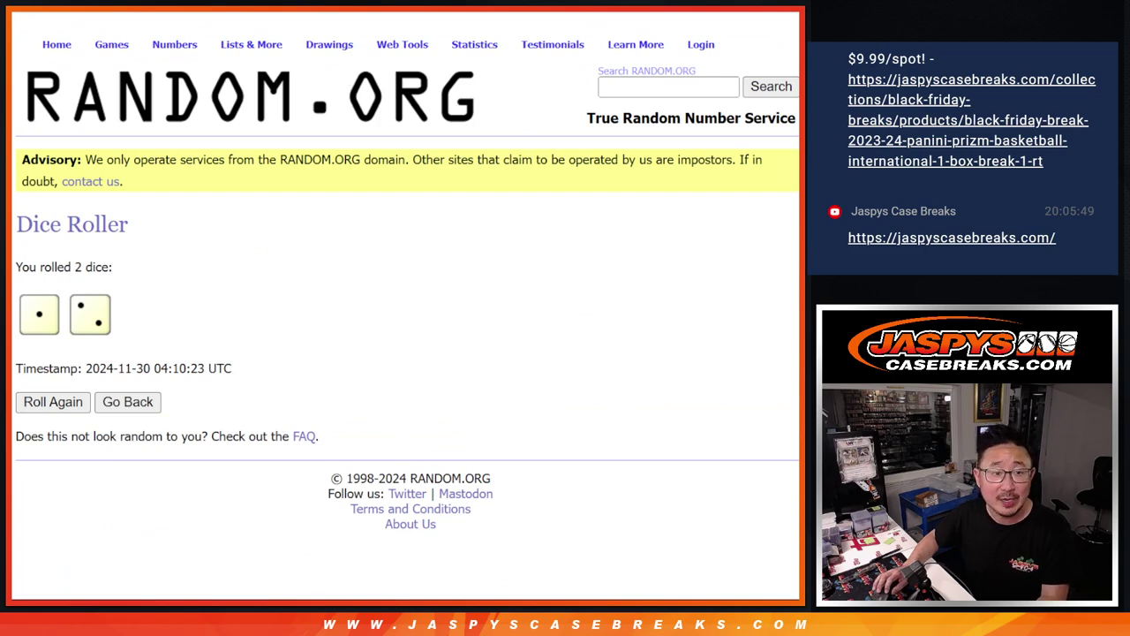
pyautogui.hotkey('ctrl', 'Tab')
pyautogui.scroll(-3, 406, 353)
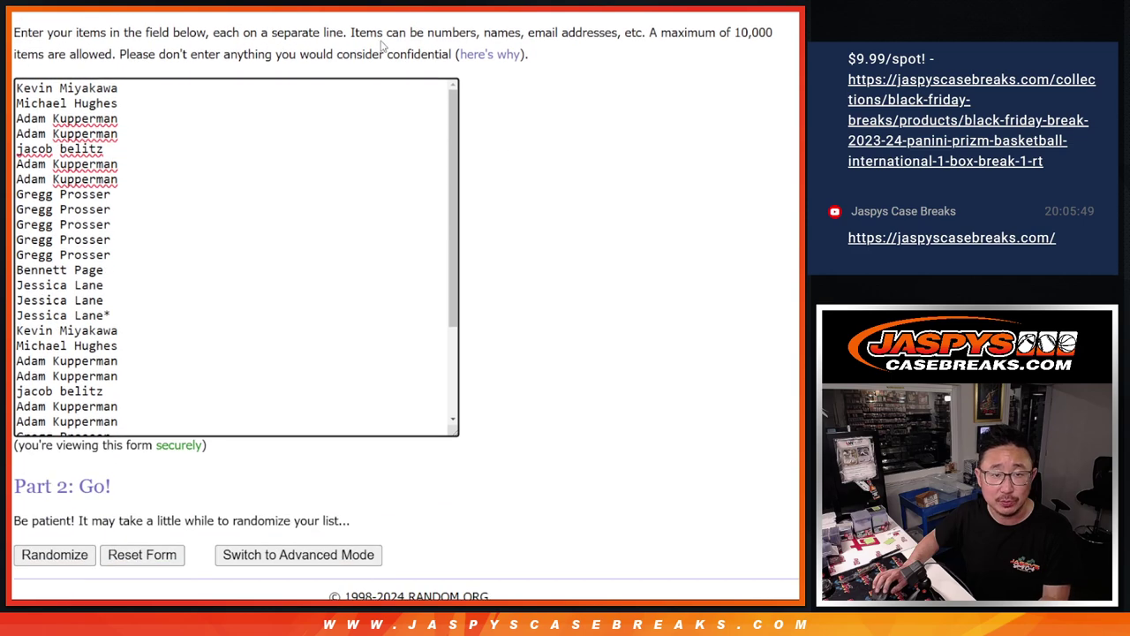
pyautogui.hotkey('ctrl', 'Tab')
pyautogui.hotkey('ctrl', 'Tab')
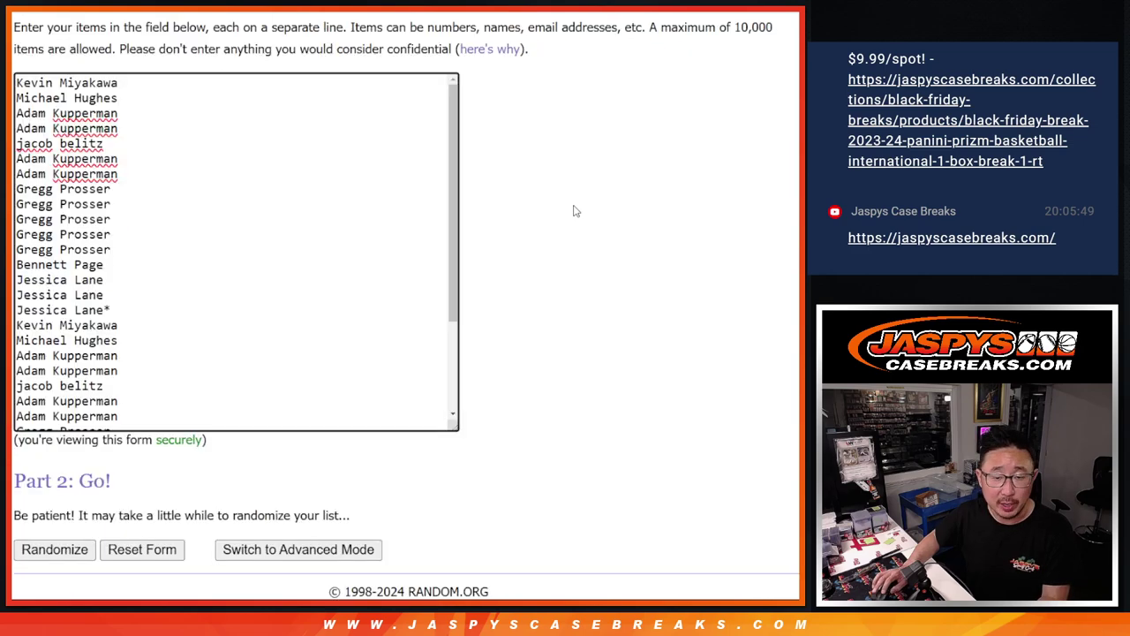
pyautogui.scroll(-2, 574, 209)
# Randomize the 32-name list three times and select the whole resulting list.
pyautogui.click(37, 481)
pyautogui.scroll(-5, 37, 481)
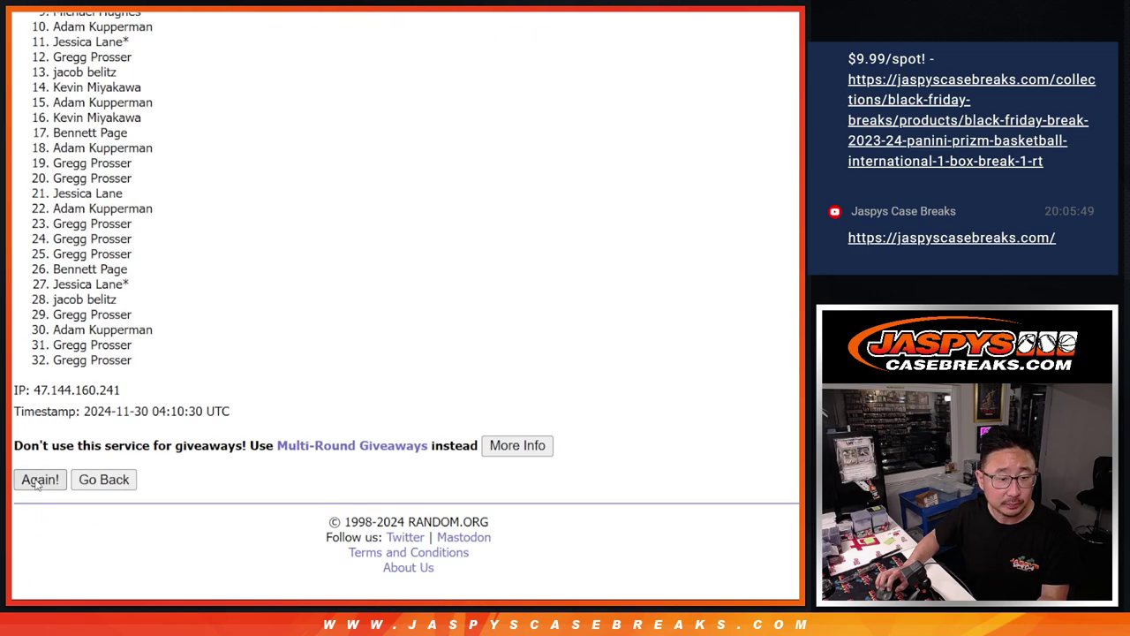
pyautogui.click(39, 478)
pyautogui.scroll(-5, 39, 481)
pyautogui.click(39, 478)
pyautogui.scroll(-5, 234, 331)
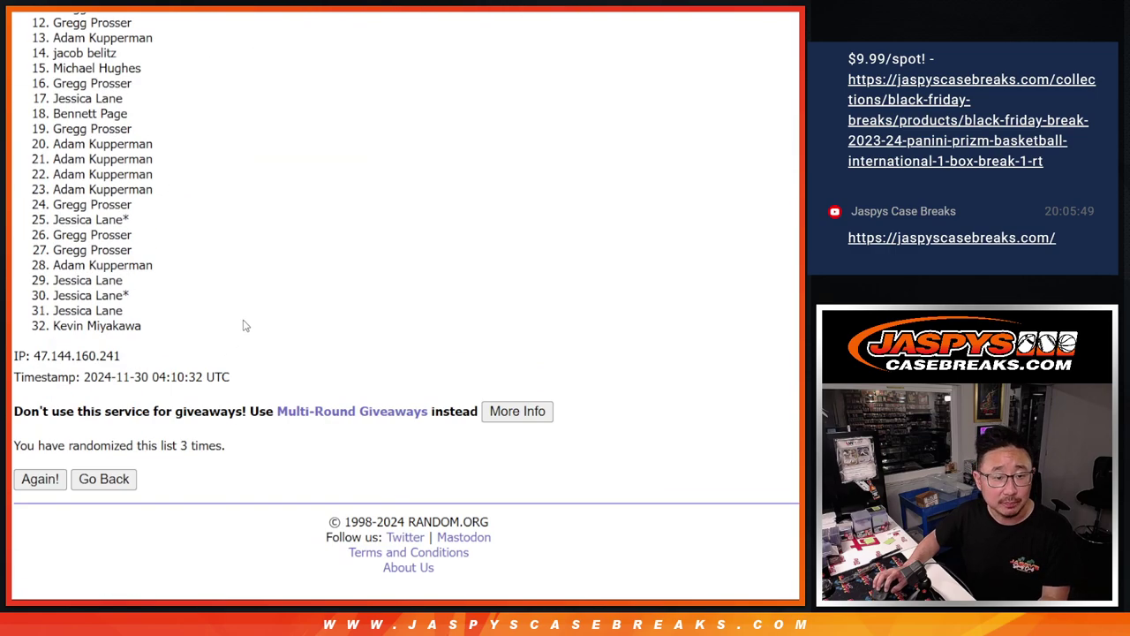
pyautogui.scroll(3, 244, 323)
pyautogui.moveTo(51, 50)
pyautogui.mouseDown()
pyautogui.moveTo(133, 230)
pyautogui.moveTo(178, 529)
pyautogui.mouseUp()
pyautogui.hotkey('ctrl', 'c')
pyautogui.scroll(-3, 457, 110)
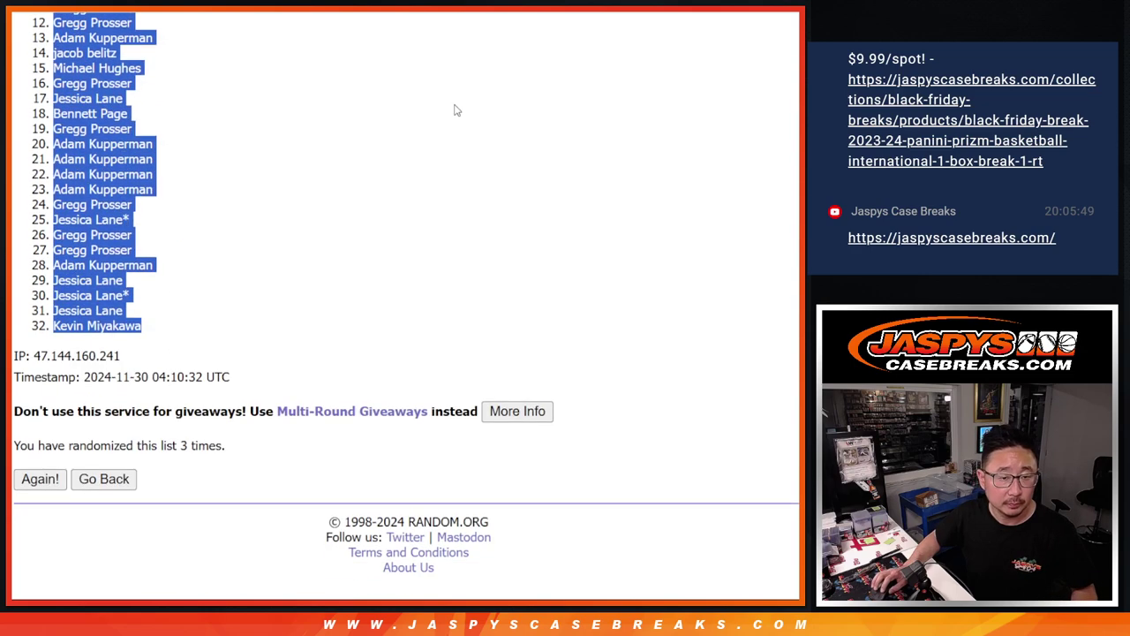
# Paste the 32 shuffled names into column A starting at A1.
pyautogui.hotkey('ctrl', 'Tab')
pyautogui.click(99, 132)
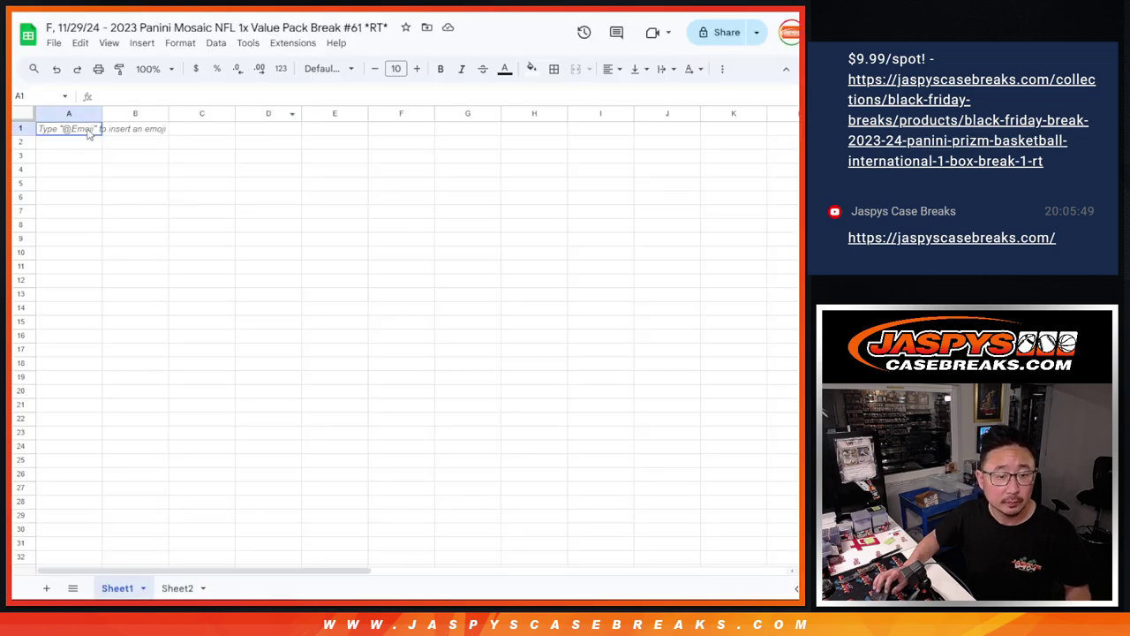
pyautogui.hotkey('ctrl', 'v')
# Randomize the NFL team list three times and select all 32 shuffled teams.
pyautogui.hotkey('ctrl', 'Tab')
pyautogui.hotkey('ctrl', 'Tab')
pyautogui.hotkey('ctrl', 'Tab')
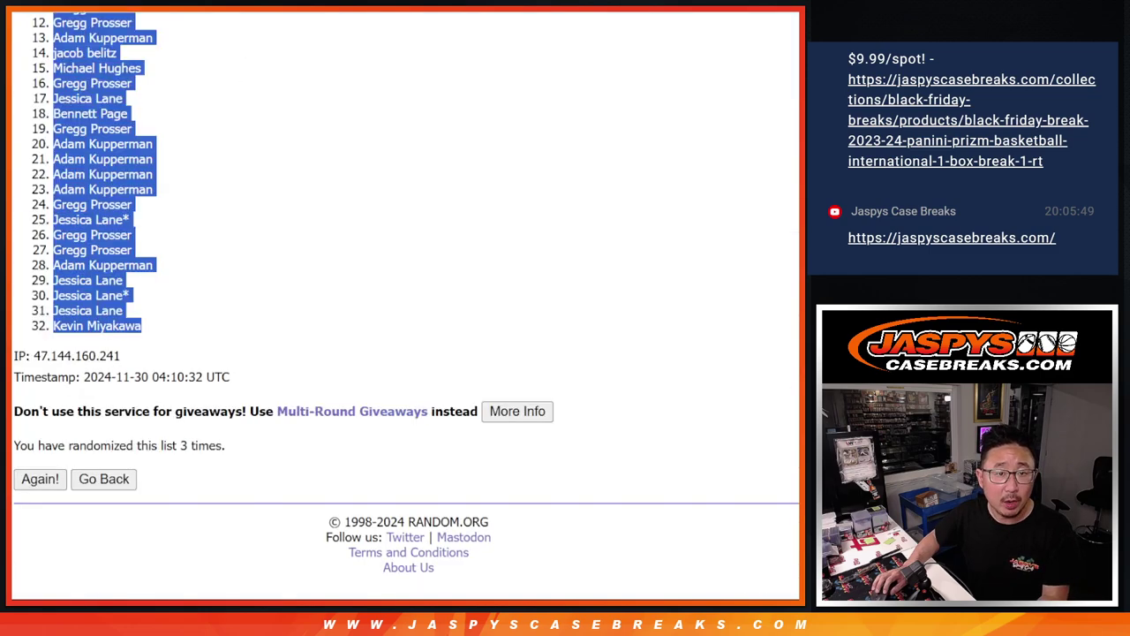
pyautogui.scroll(-2, 673, 225)
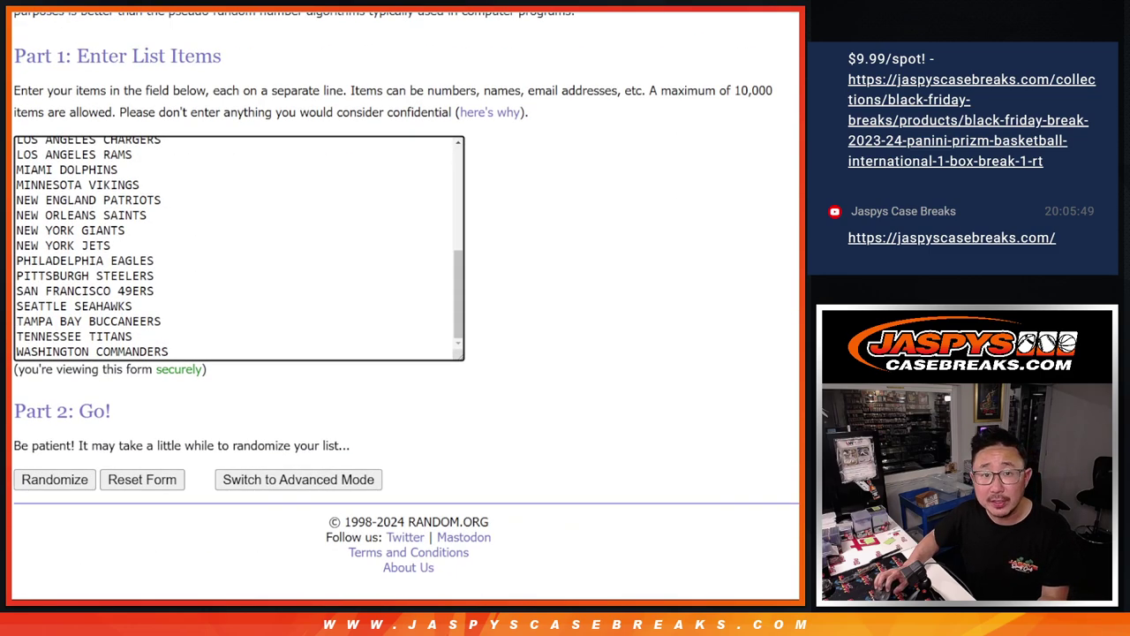
pyautogui.click(36, 487)
pyautogui.click(36, 487)
pyautogui.scroll(-5, 36, 488)
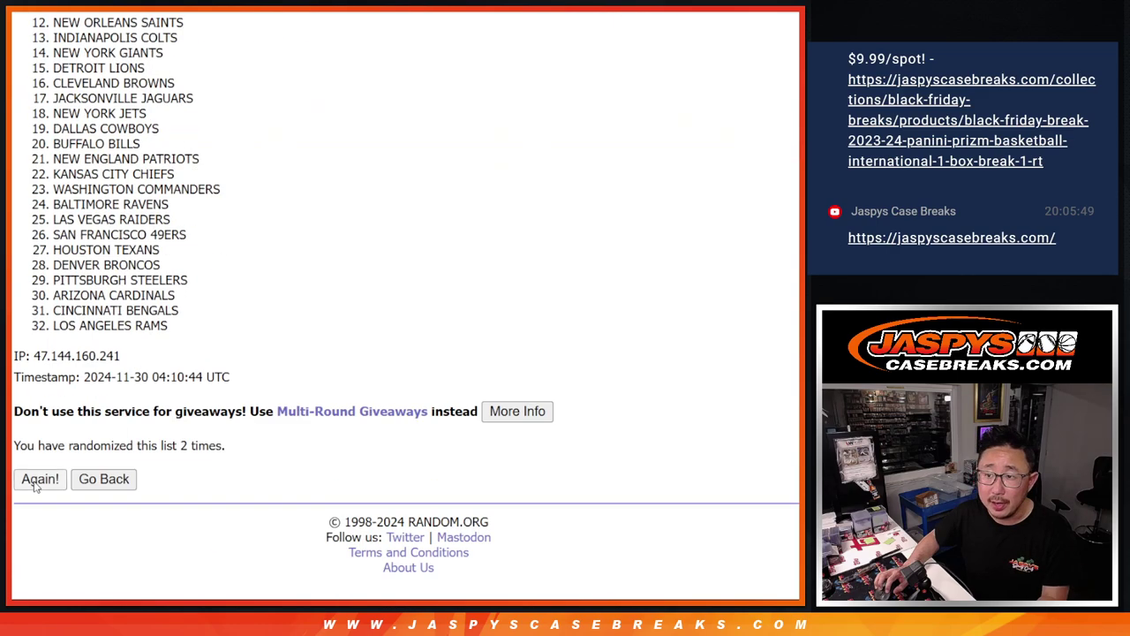
pyautogui.click(39, 478)
pyautogui.scroll(-5, 287, 301)
pyautogui.scroll(5, 288, 301)
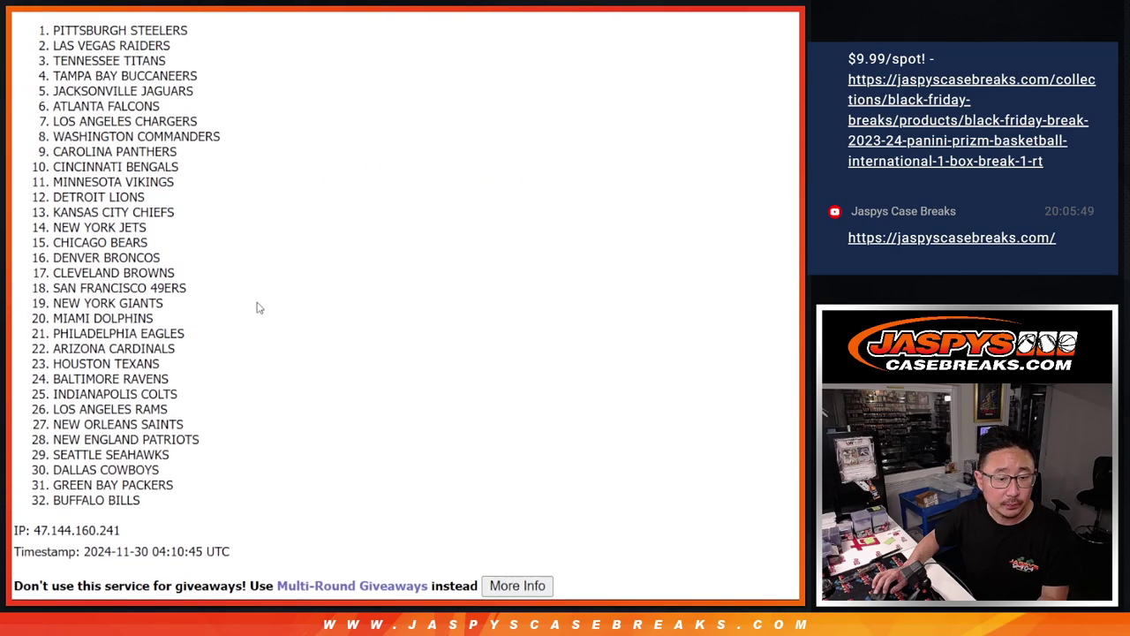
pyautogui.moveTo(61, 55)
pyautogui.mouseDown()
pyautogui.moveTo(104, 181)
pyautogui.moveTo(165, 522)
pyautogui.mouseUp()
pyautogui.hotkey('ctrl', 'c')
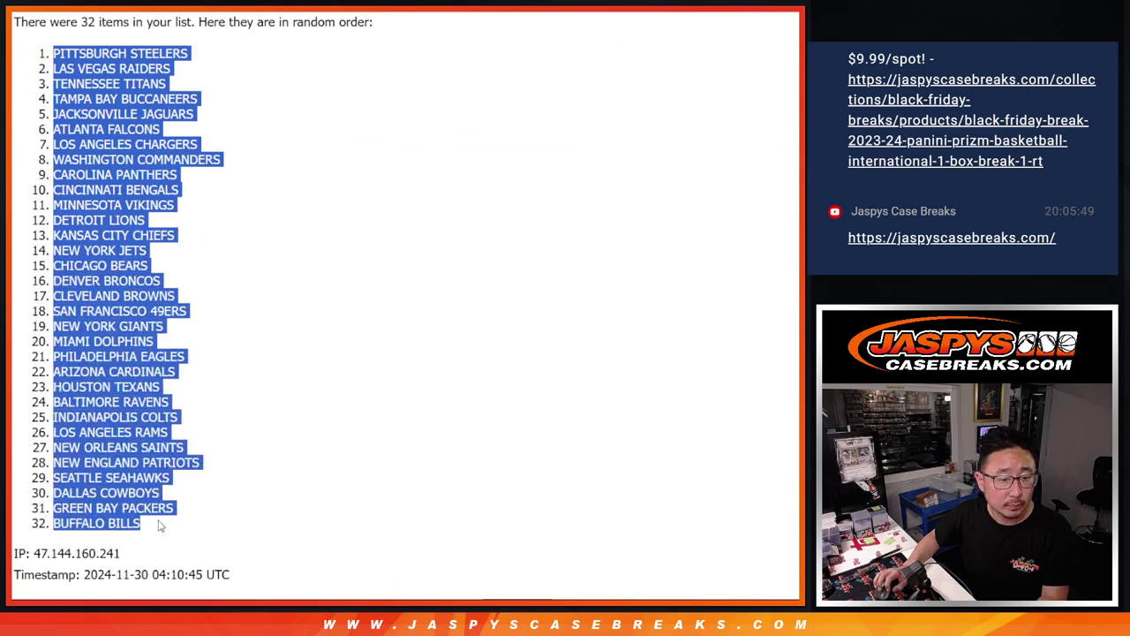
pyautogui.scroll(-1, 217, 489)
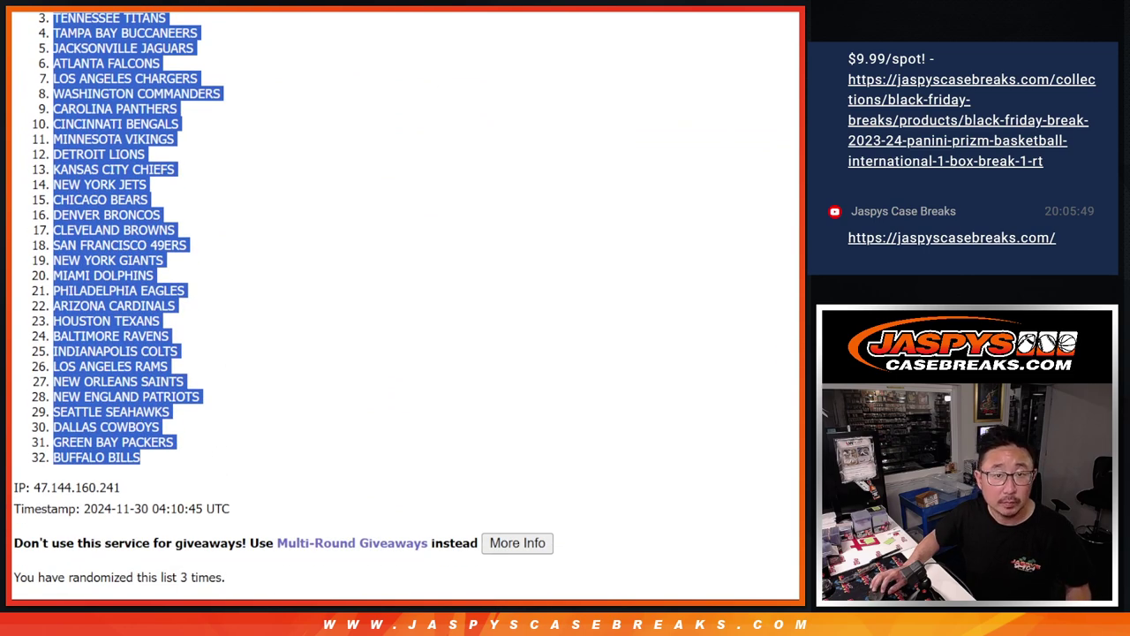
# Paste the shuffled team names into column B.
pyautogui.hotkey('ctrl', 'Tab')
pyautogui.click(154, 134)
pyautogui.hotkey('ctrl', 'v')
# Set the whole sheet to Helvetica Neue 12pt and auto-fit columns A and B.
pyautogui.click(25, 114)
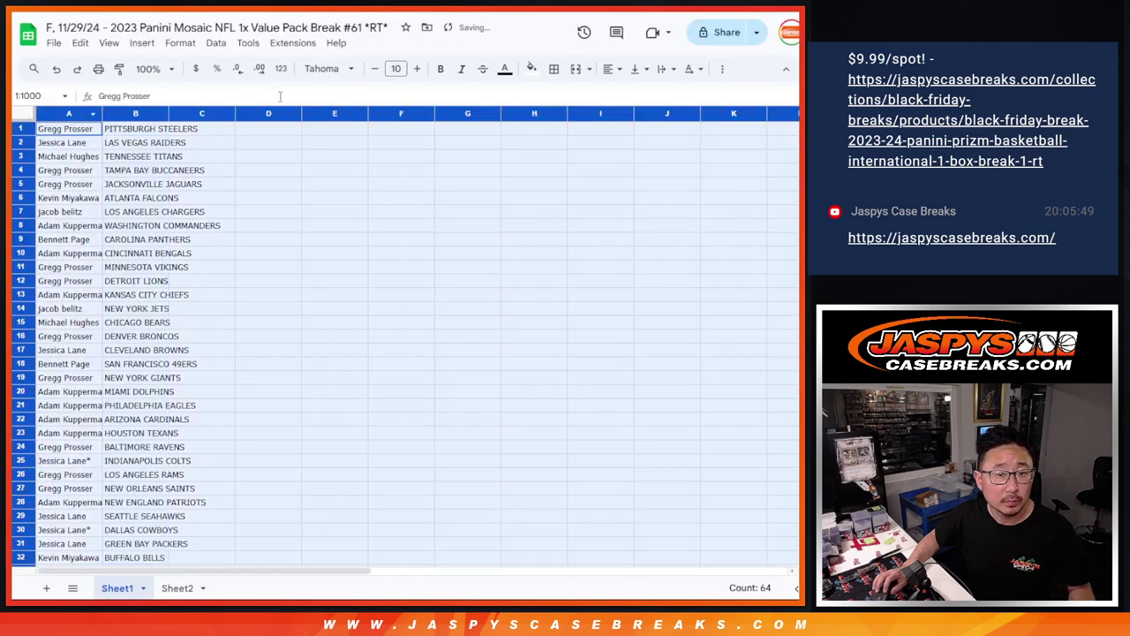
pyautogui.click(328, 69)
pyautogui.click(348, 203)
pyautogui.click(396, 69)
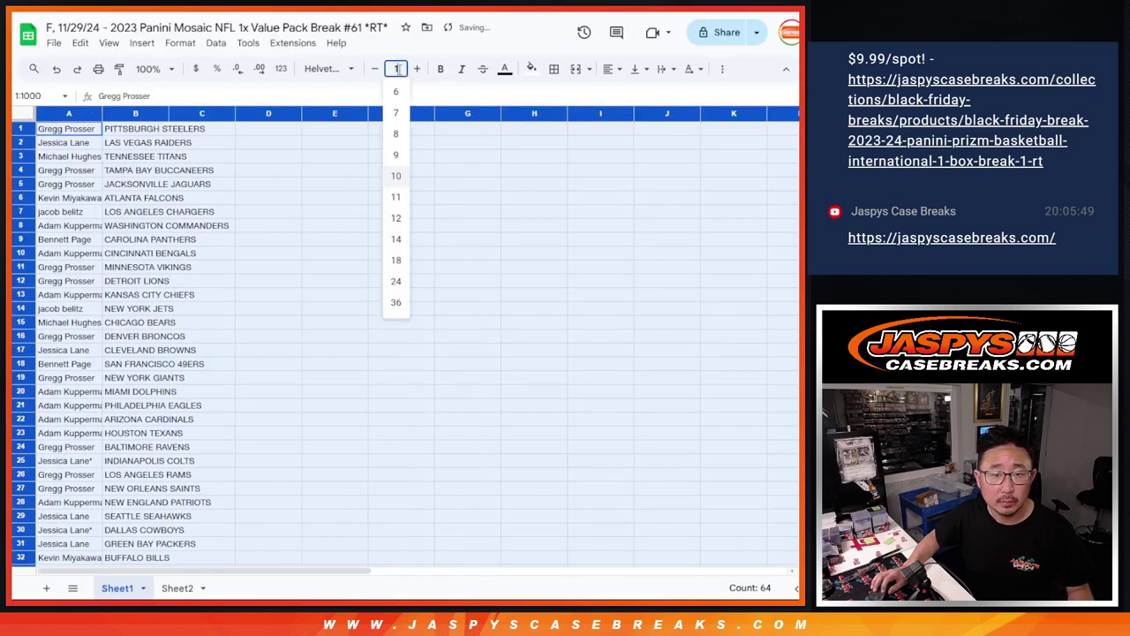
pyautogui.click(157, 69)
pyautogui.click(160, 220)
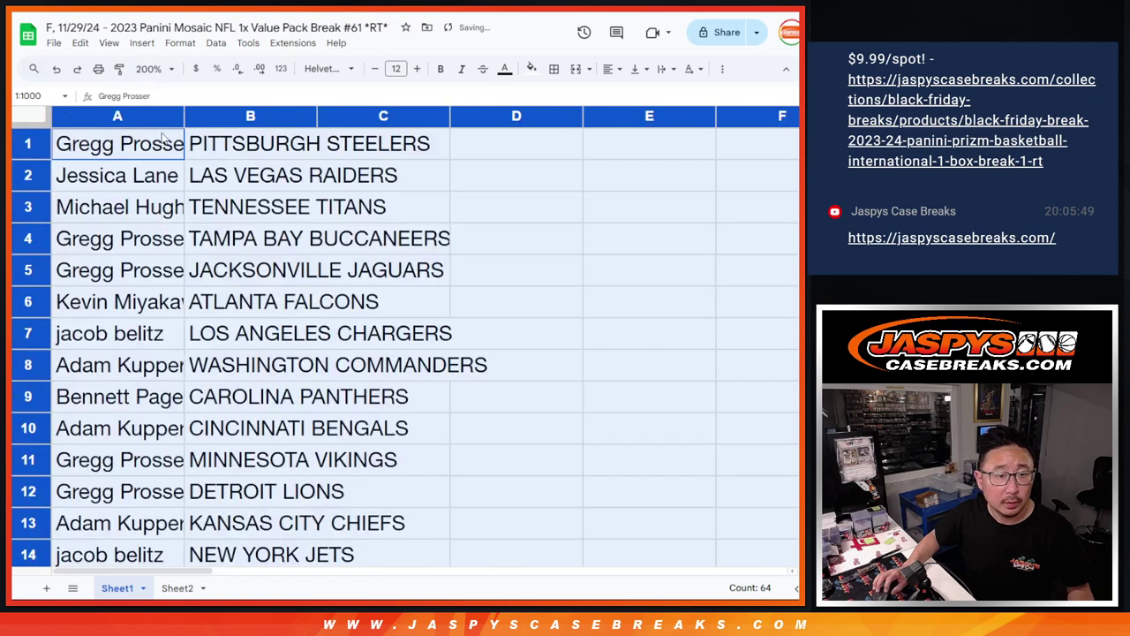
pyautogui.doubleClick(184, 117)
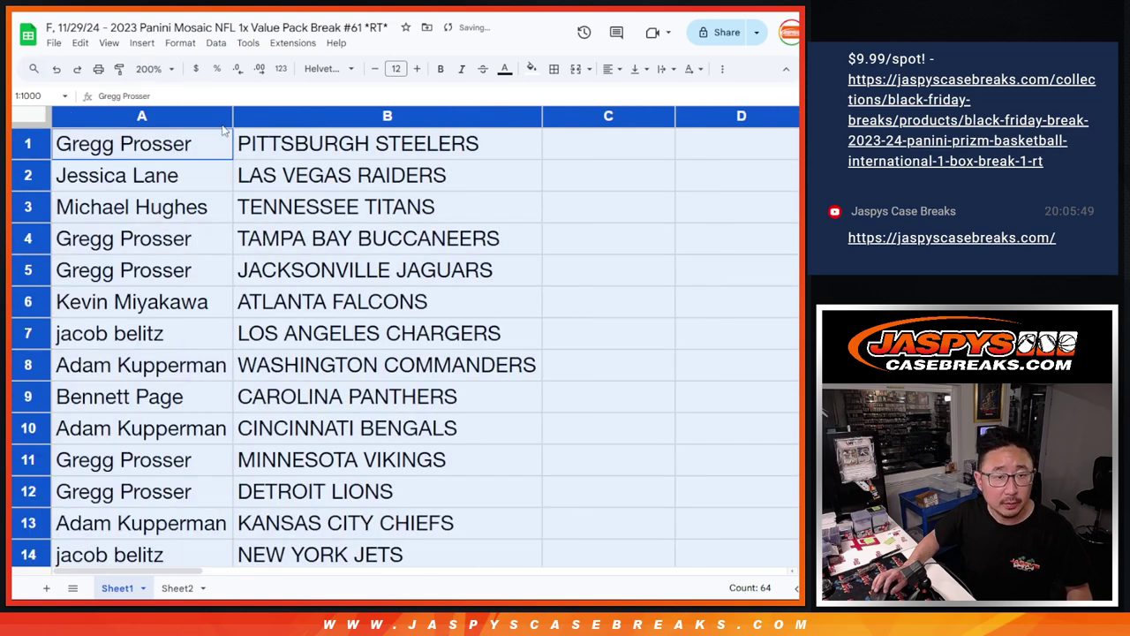
pyautogui.click(159, 68)
pyautogui.click(154, 199)
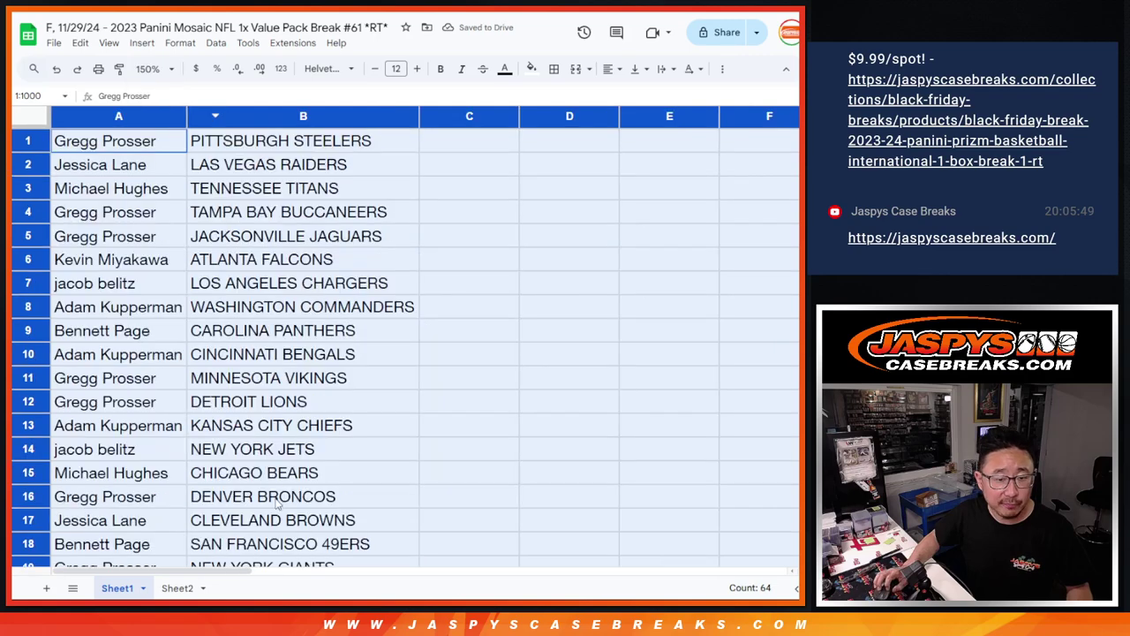
# Select the name–team pairs in rows 1–32 and set the zoom to 88%.
pyautogui.keyDown('shift'); pyautogui.click(306, 500); pyautogui.keyUp('shift')
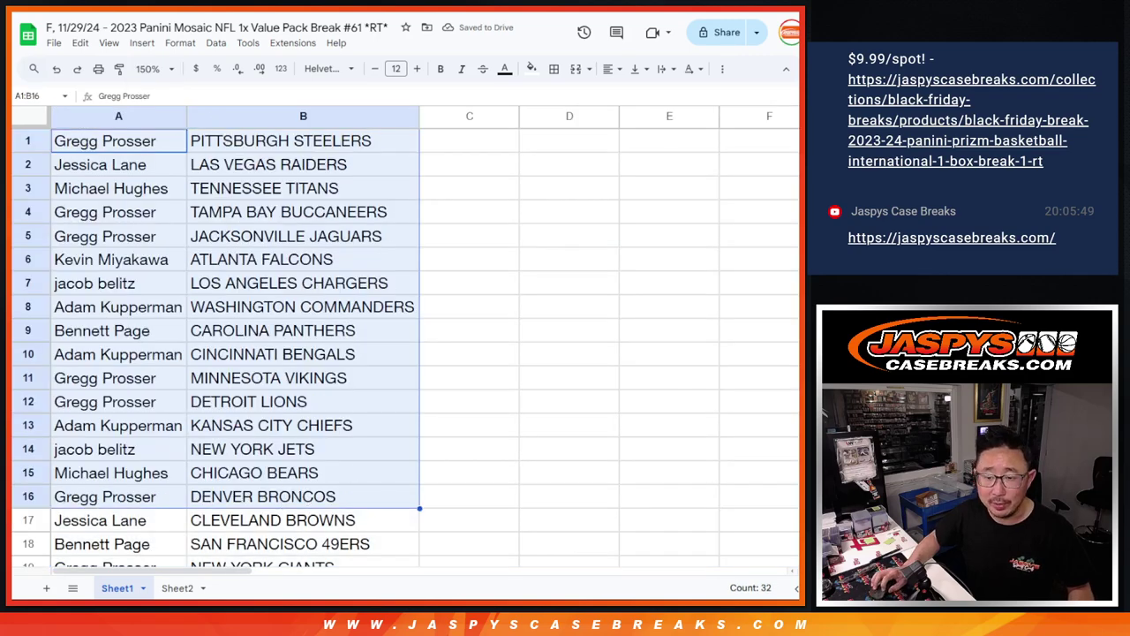
pyautogui.scroll(-5, 253, 380)
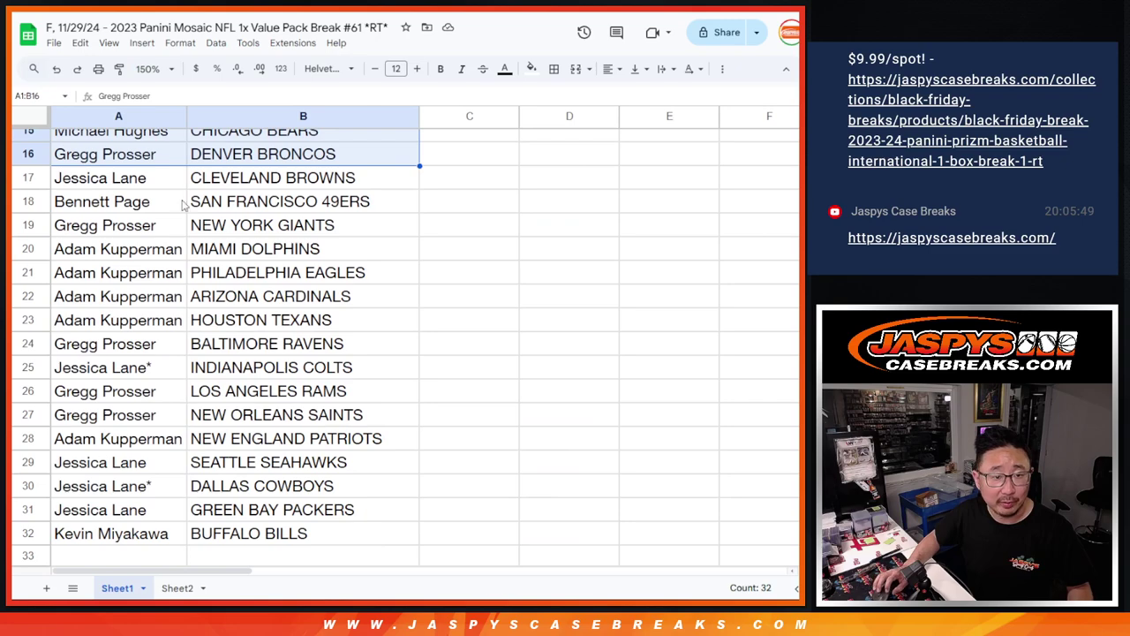
pyautogui.click(141, 180)
pyautogui.keyDown('shift'); pyautogui.click(253, 540); pyautogui.keyUp('shift')
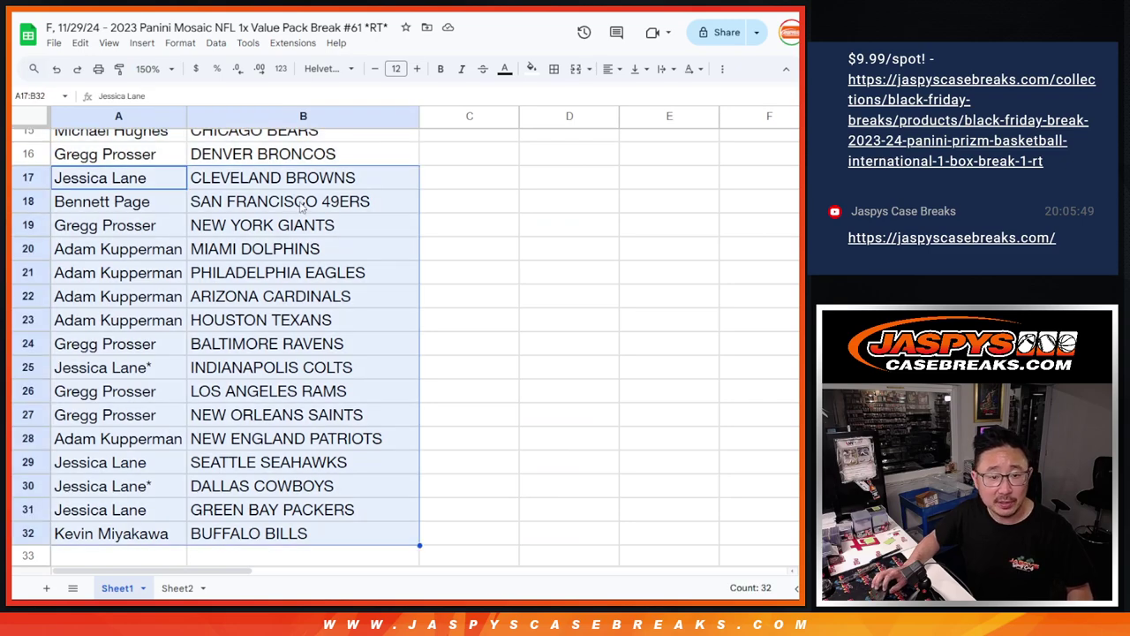
pyautogui.scroll(5, 301, 205)
pyautogui.click(147, 69)
pyautogui.write('88')
pyautogui.press('Return')
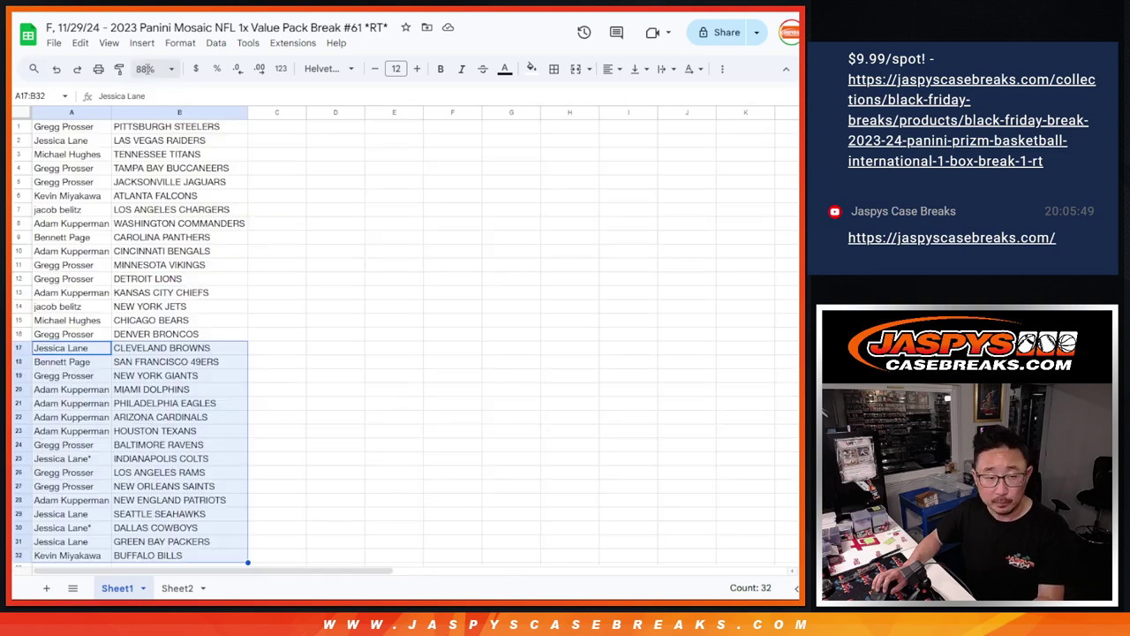
# Sort the sheet A to Z by team and add all borders to A1:B32.
pyautogui.rightClick(148, 112)
pyautogui.click(212, 387)
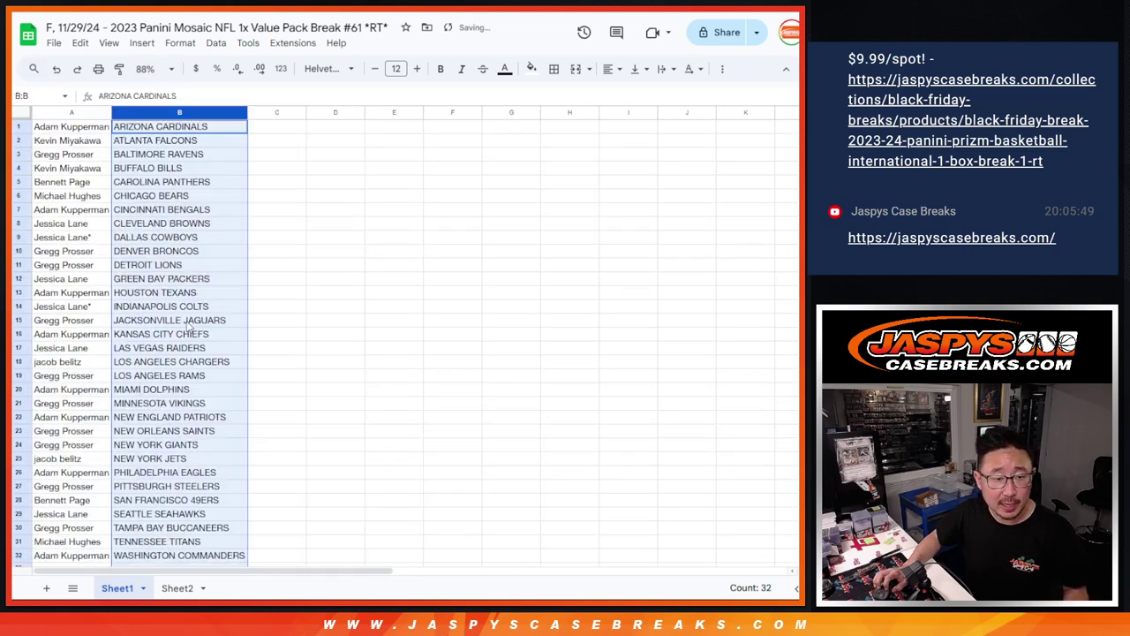
pyautogui.moveTo(86, 129); pyautogui.dragTo(247, 555)
pyautogui.click(553, 68)
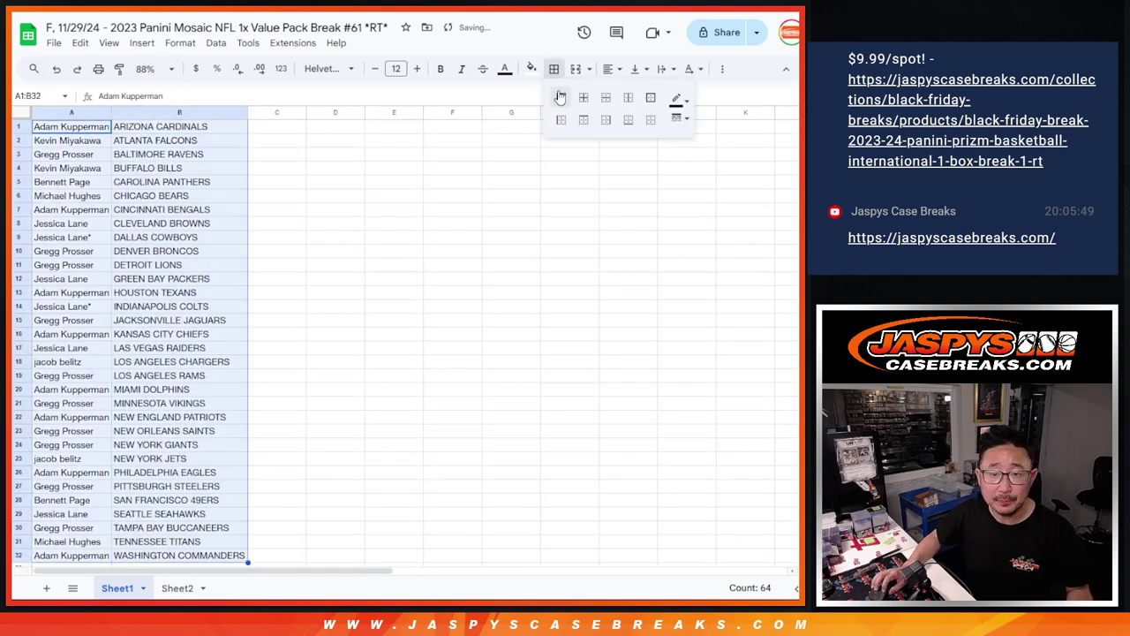
# Print the sheet in portrait orientation with the workbook title in the header.
pyautogui.click(99, 68)
pyautogui.click(749, 205)
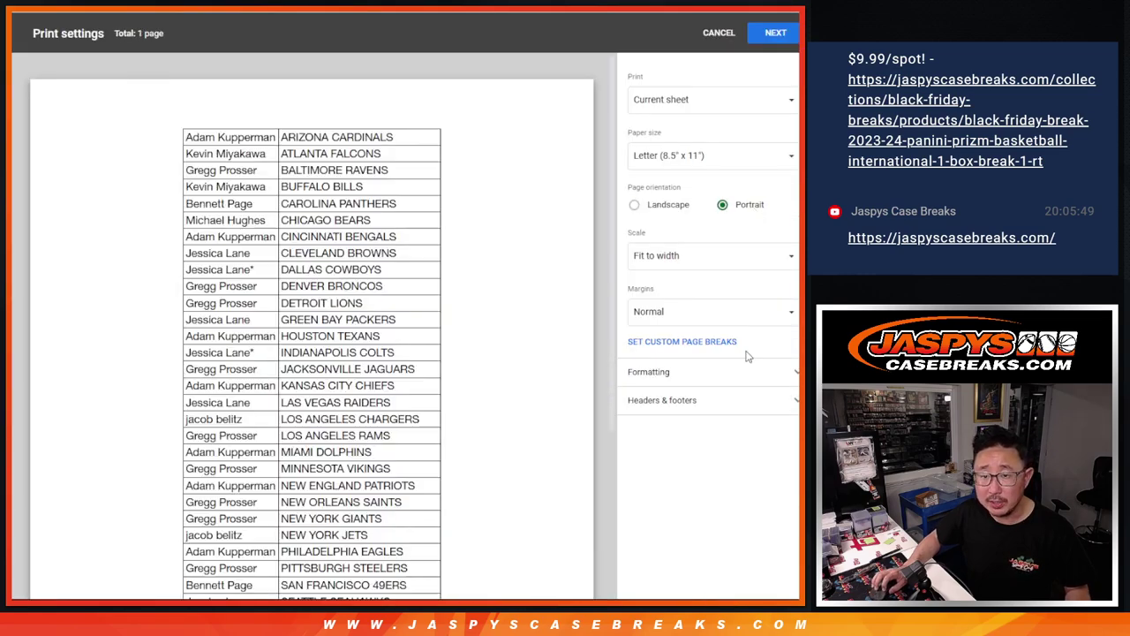
pyautogui.click(706, 410)
pyautogui.click(649, 449)
pyautogui.click(775, 32)
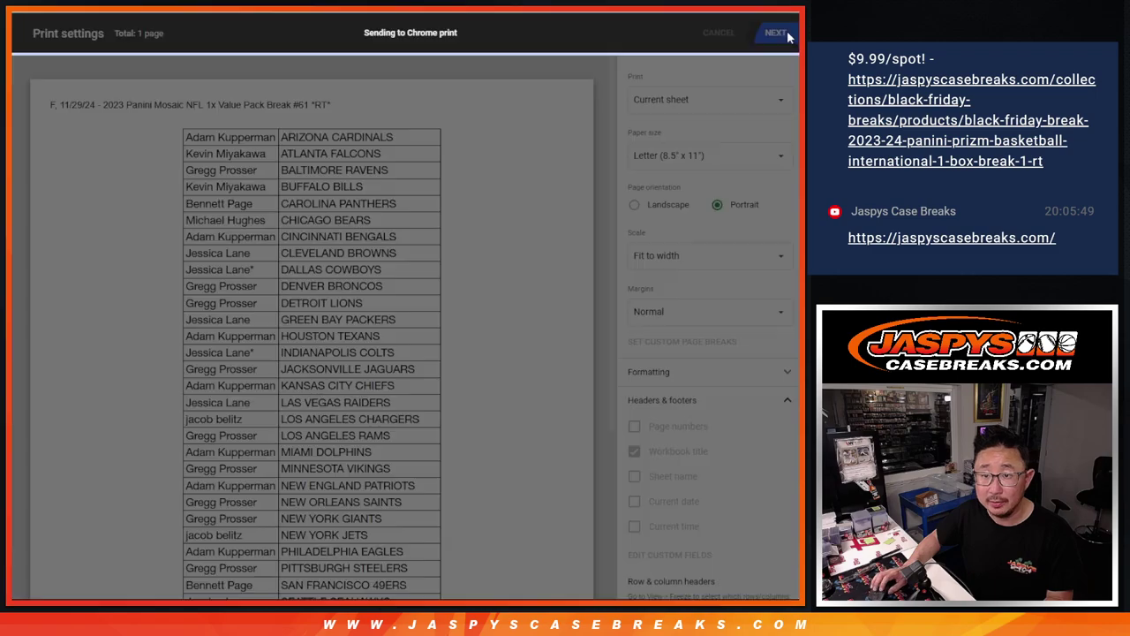
pyautogui.press('Return')
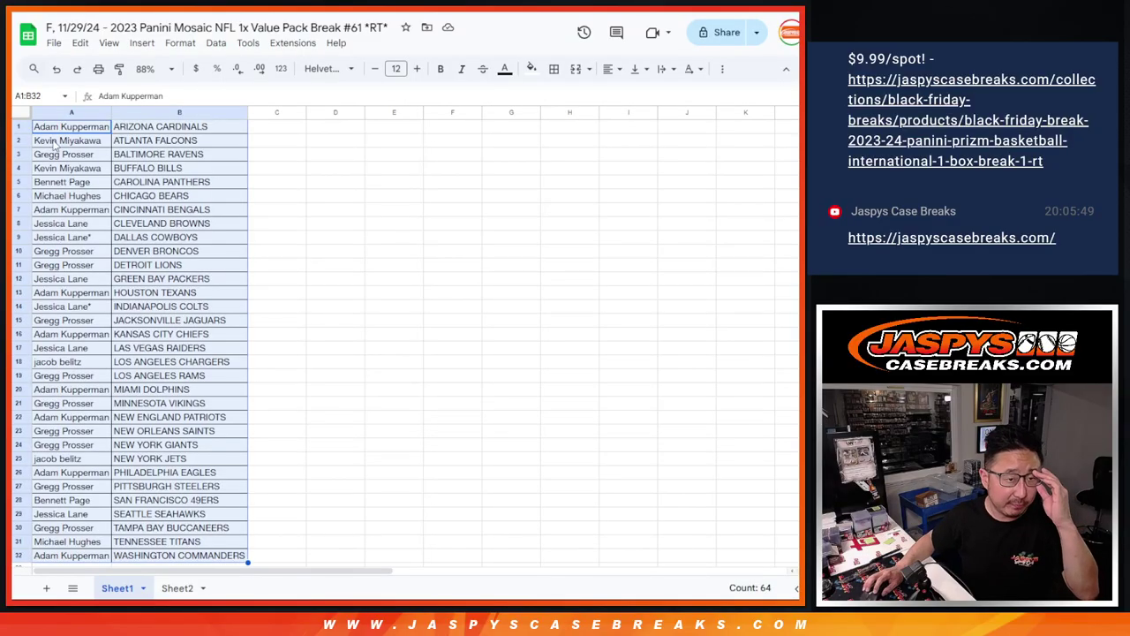
# Copy the 32 names in A1:A32 into the List Randomizer's list box.
pyautogui.click(55, 129)
pyautogui.keyDown('shift'); pyautogui.click(104, 551); pyautogui.keyUp('shift')
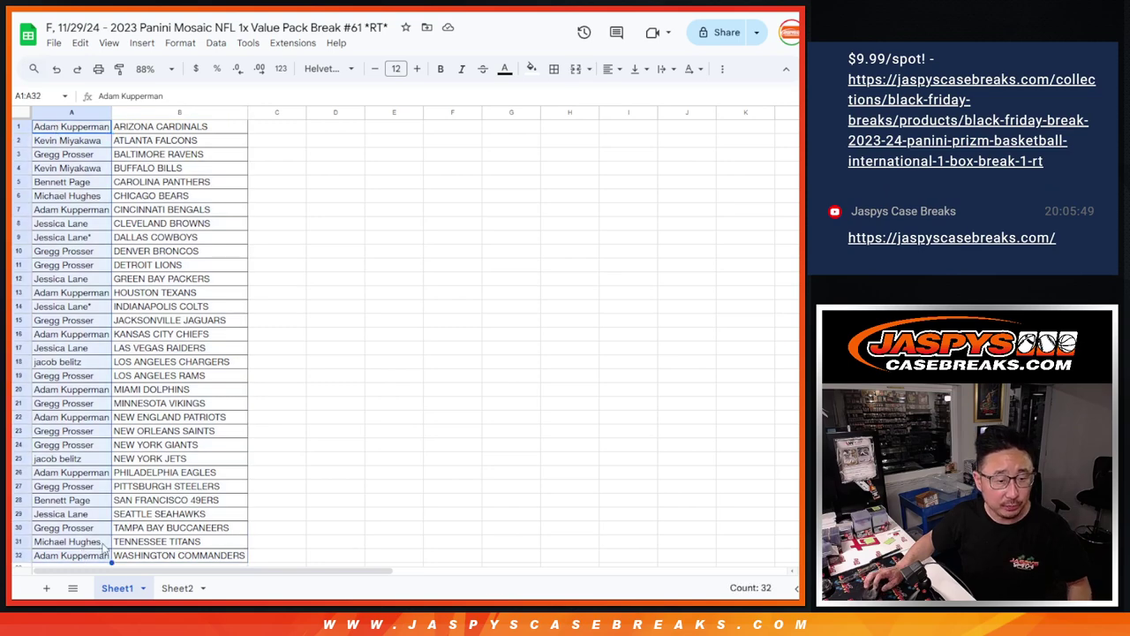
pyautogui.scroll(-2, 299, 449)
pyautogui.scroll(2, 306, 437)
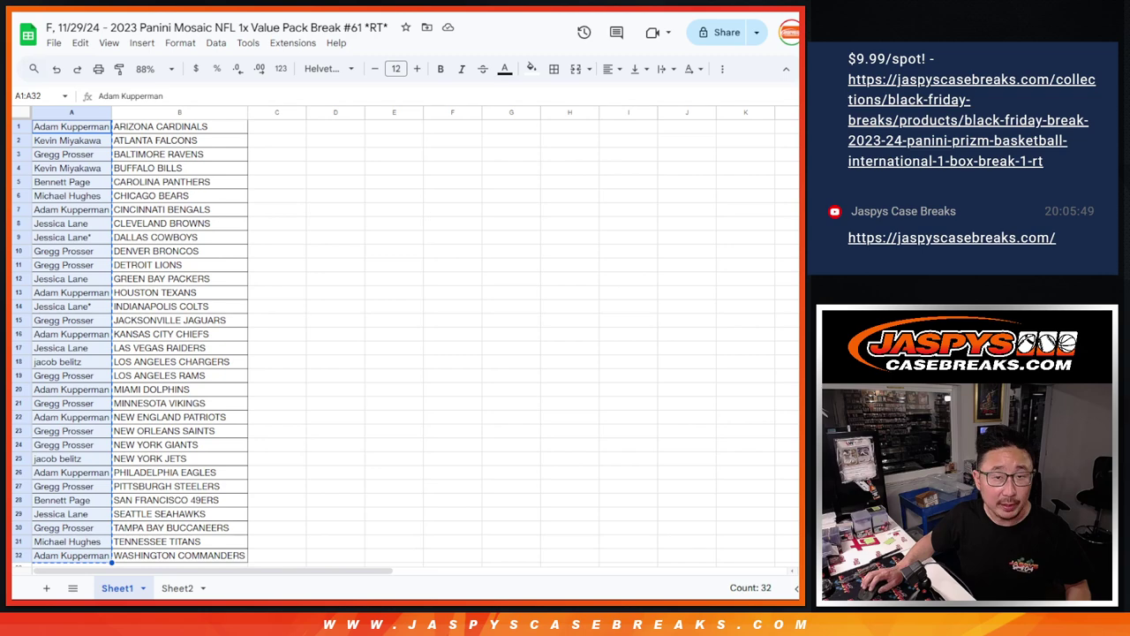
pyautogui.hotkey('ctrl', 'Tab')
pyautogui.click(425, 445)
pyautogui.hotkey('ctrl', 'v')
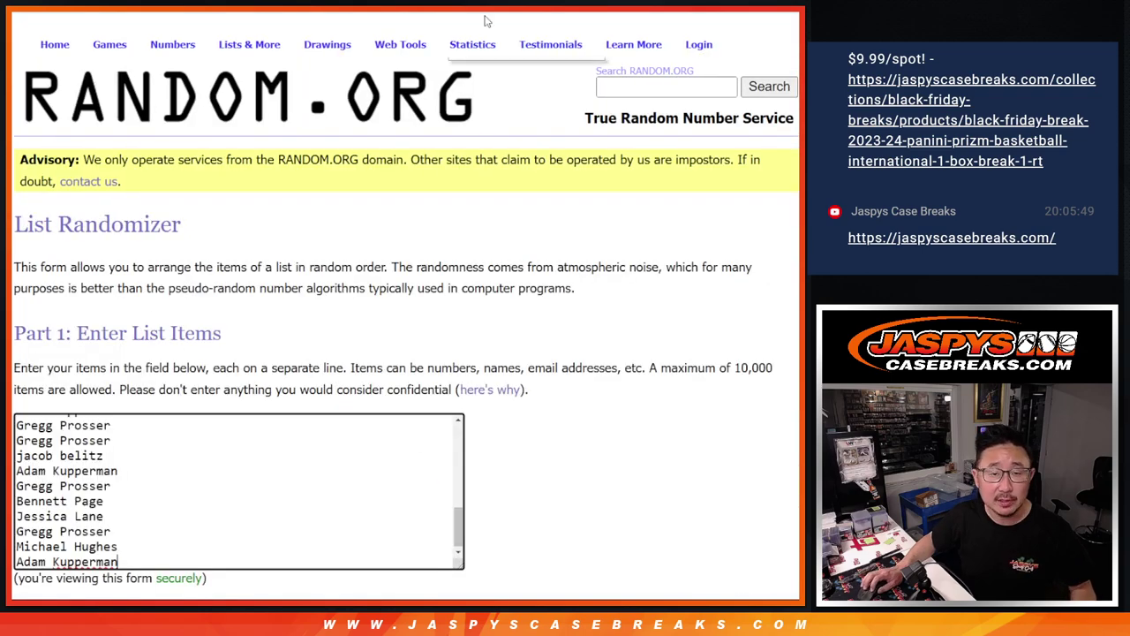
# View the team abbreviations sheet at 150% zoom, then roll two dice.
pyautogui.hotkey('ctrl', 'shift', 'Tab')
pyautogui.click(176, 587)
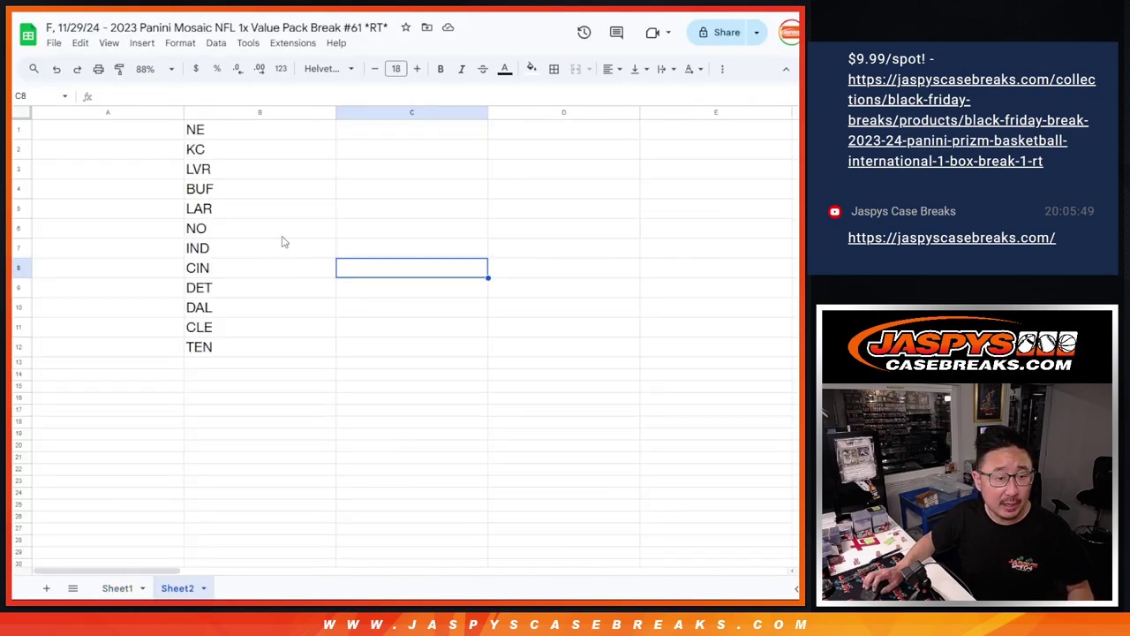
pyautogui.click(18, 346)
pyautogui.click(161, 69)
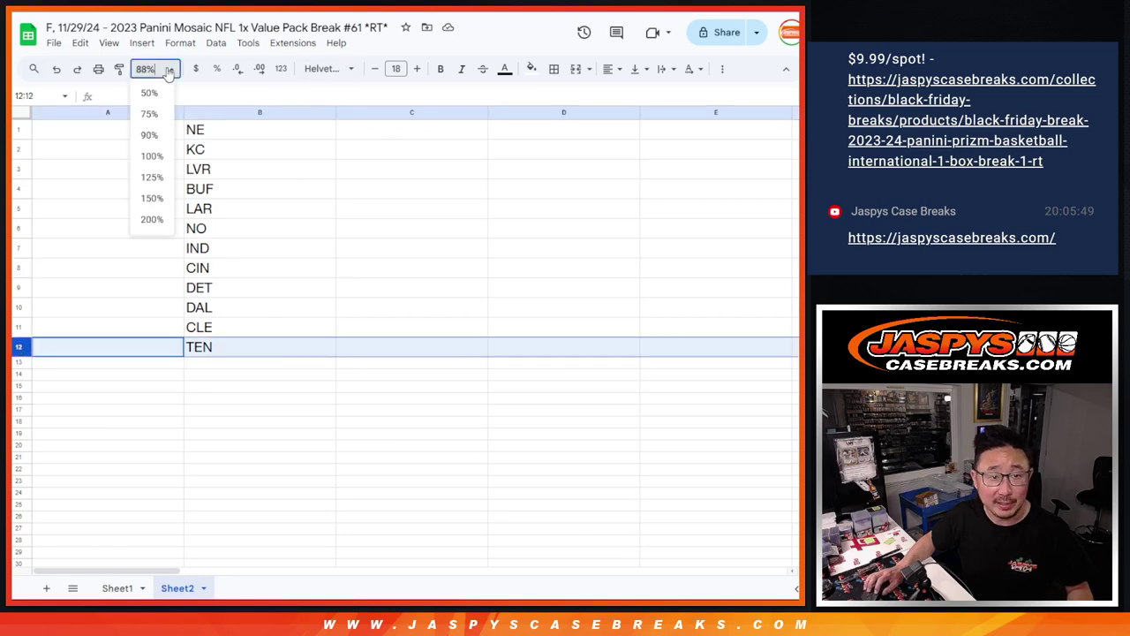
pyautogui.click(152, 198)
pyautogui.click(579, 216)
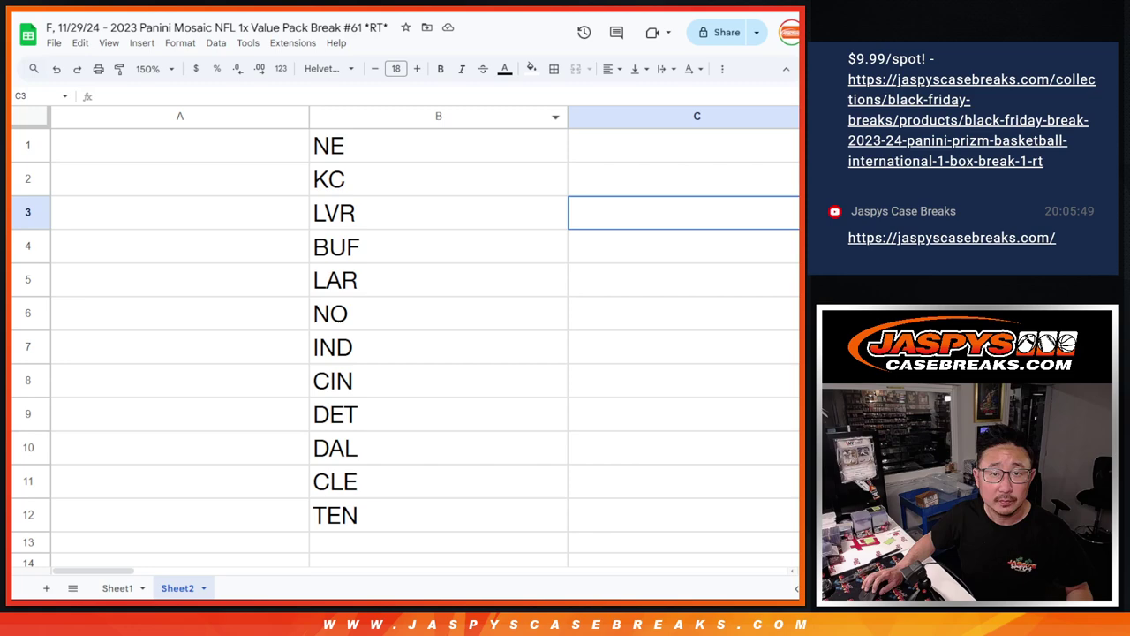
pyautogui.hotkey('ctrl', 'Tab')
pyautogui.click(38, 355)
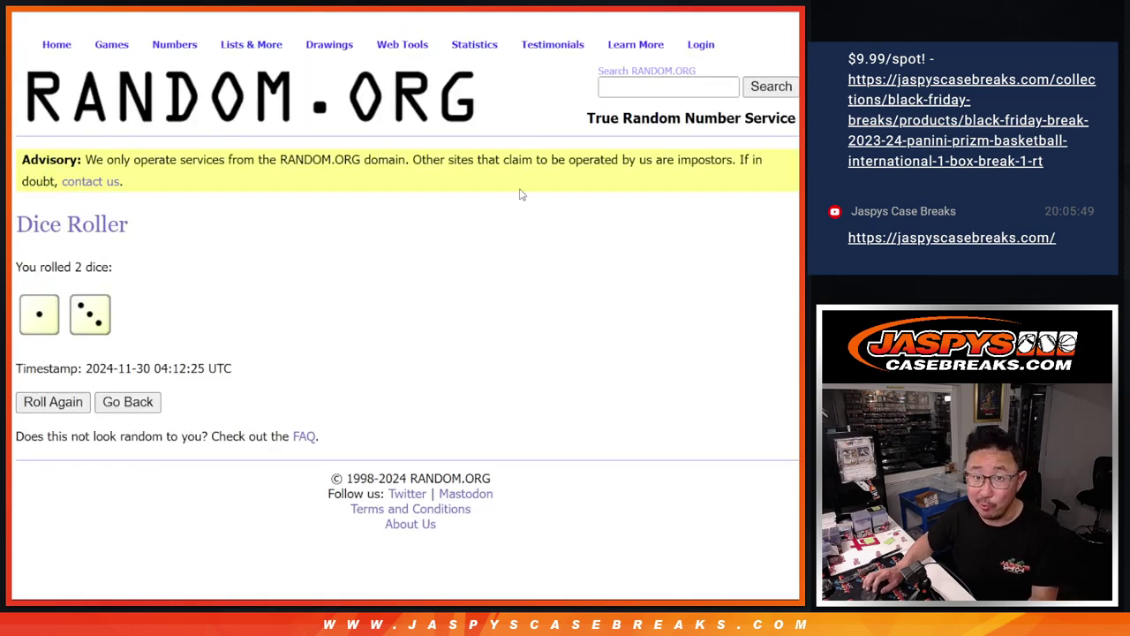
# Randomize the participant list repeatedly until it reads 4 times.
pyautogui.hotkey('ctrl', 'Tab')
pyautogui.scroll(-3, 88, 459)
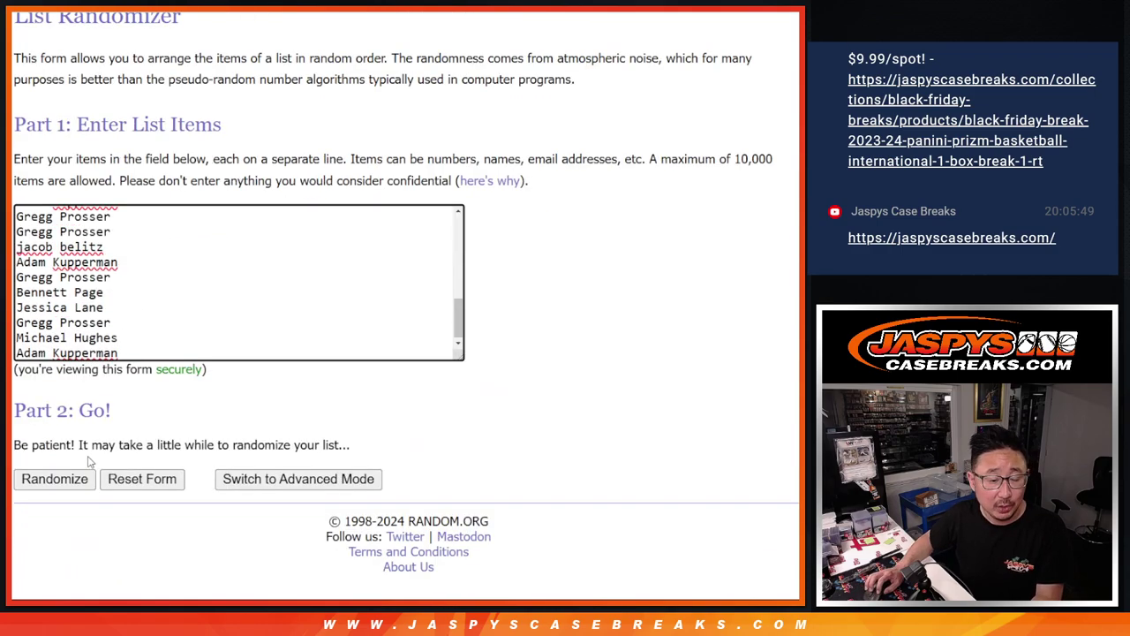
pyautogui.click(30, 479)
pyautogui.scroll(-10, 30, 479)
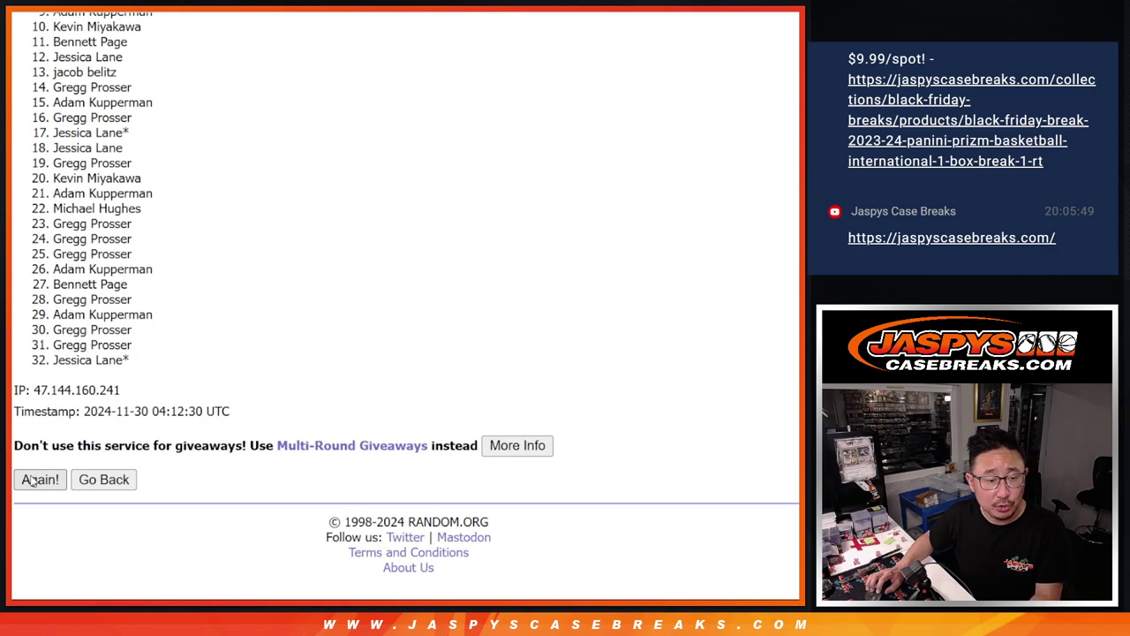
pyautogui.click(29, 479)
pyautogui.scroll(-10, 29, 479)
pyautogui.click(29, 479)
pyautogui.scroll(-10, 29, 479)
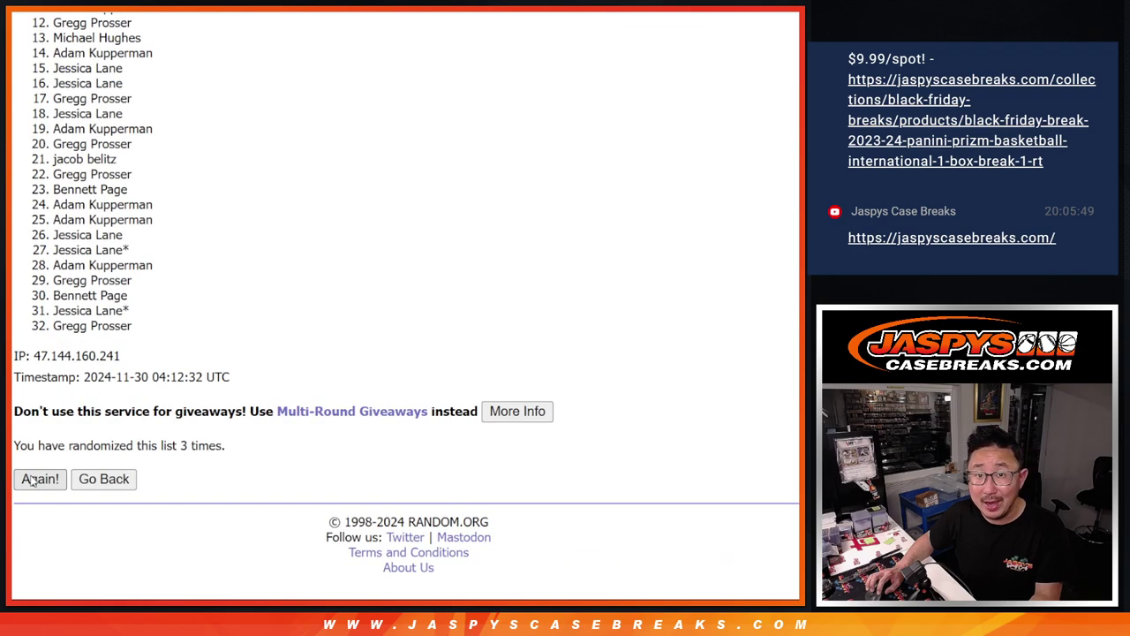
pyautogui.press('Return')
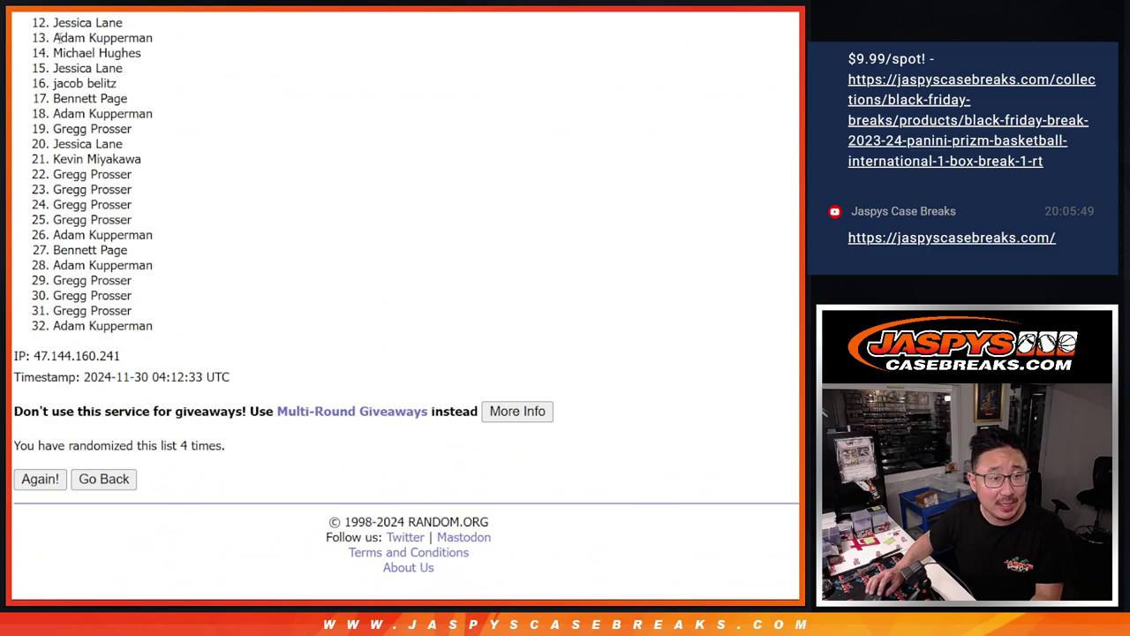
# Select the first 12 names of the shuffled list.
pyautogui.moveTo(54, 39)
pyautogui.mouseDown()
pyautogui.moveTo(140, 223)
pyautogui.moveTo(176, 357)
pyautogui.moveTo(154, 326)
pyautogui.mouseUp()
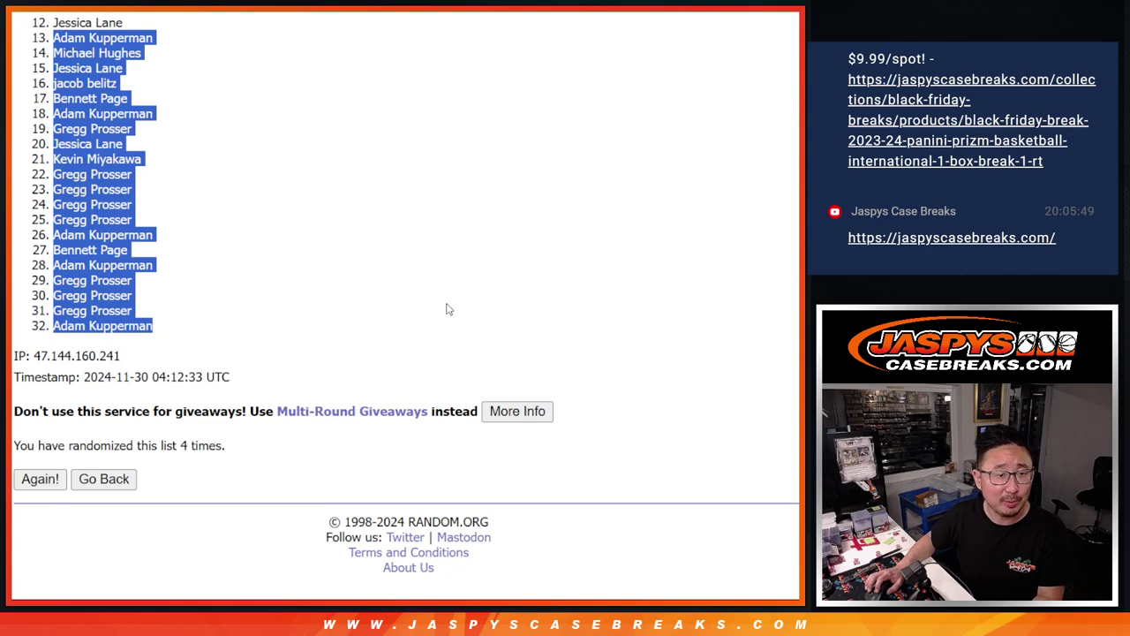
pyautogui.click(653, 260)
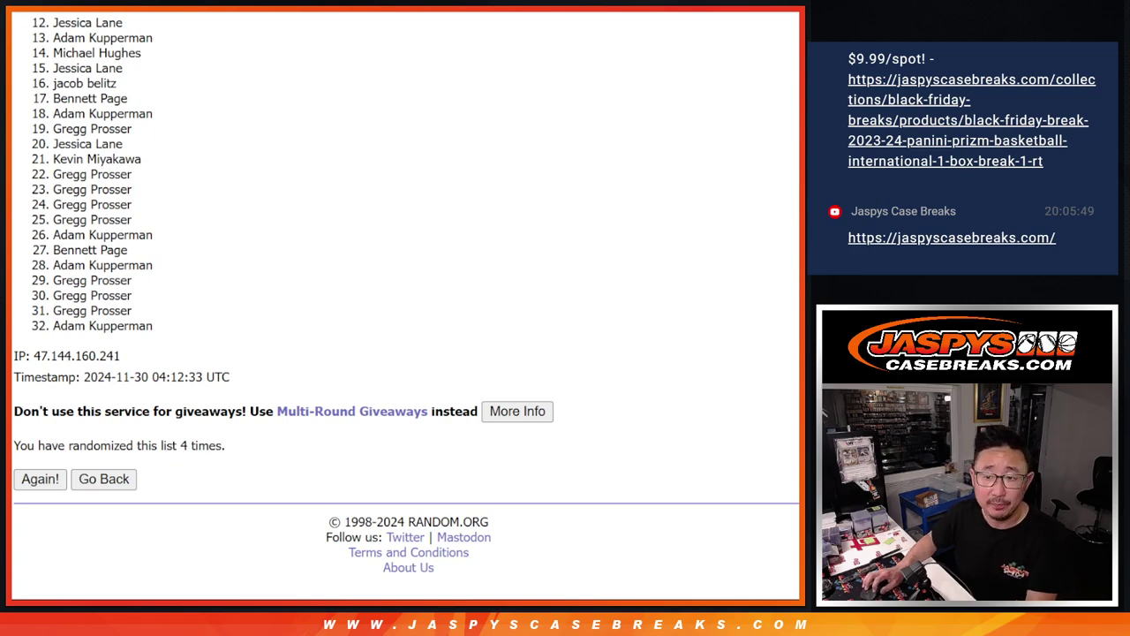
pyautogui.scroll(1, 406, 300)
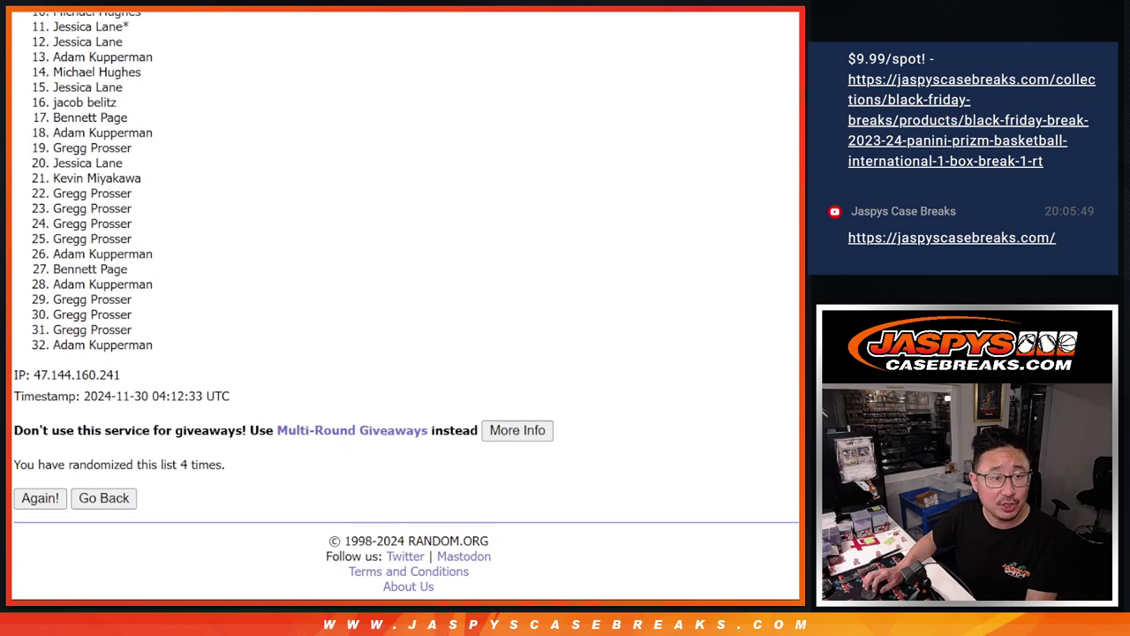
pyautogui.scroll(2, 793, 244)
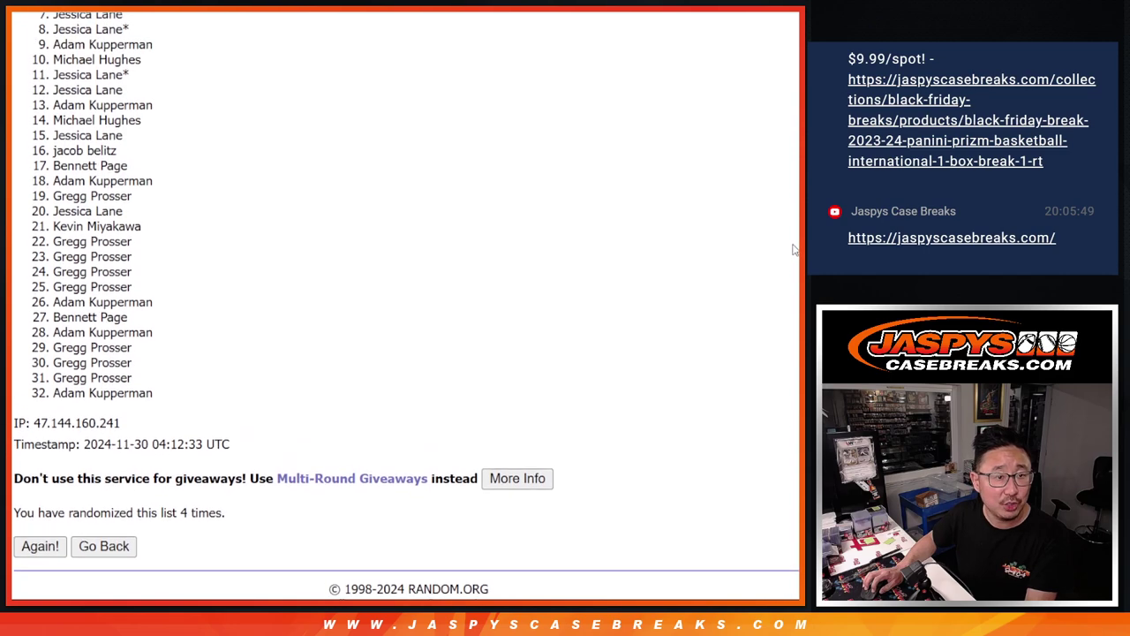
pyautogui.scroll(2, 793, 243)
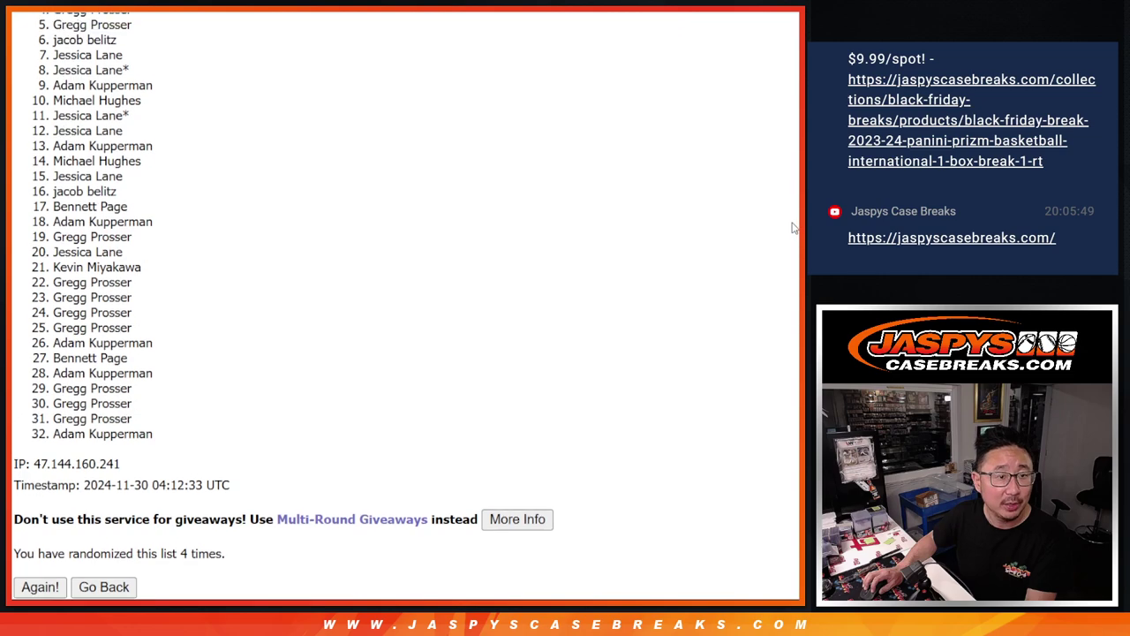
pyautogui.scroll(2, 793, 223)
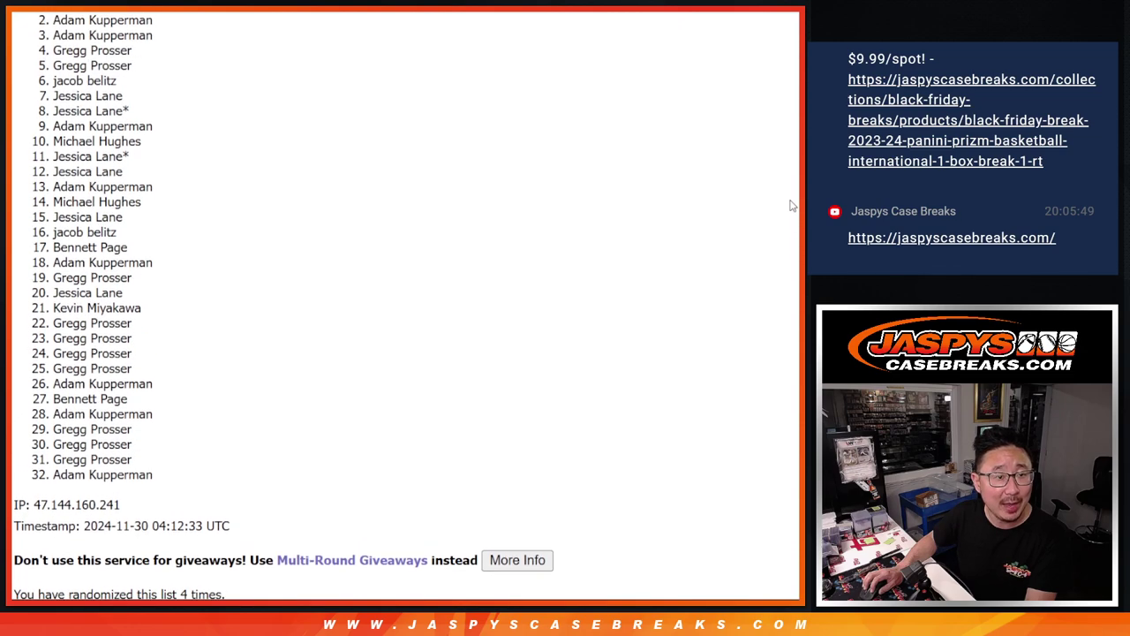
pyautogui.scroll(1, 792, 197)
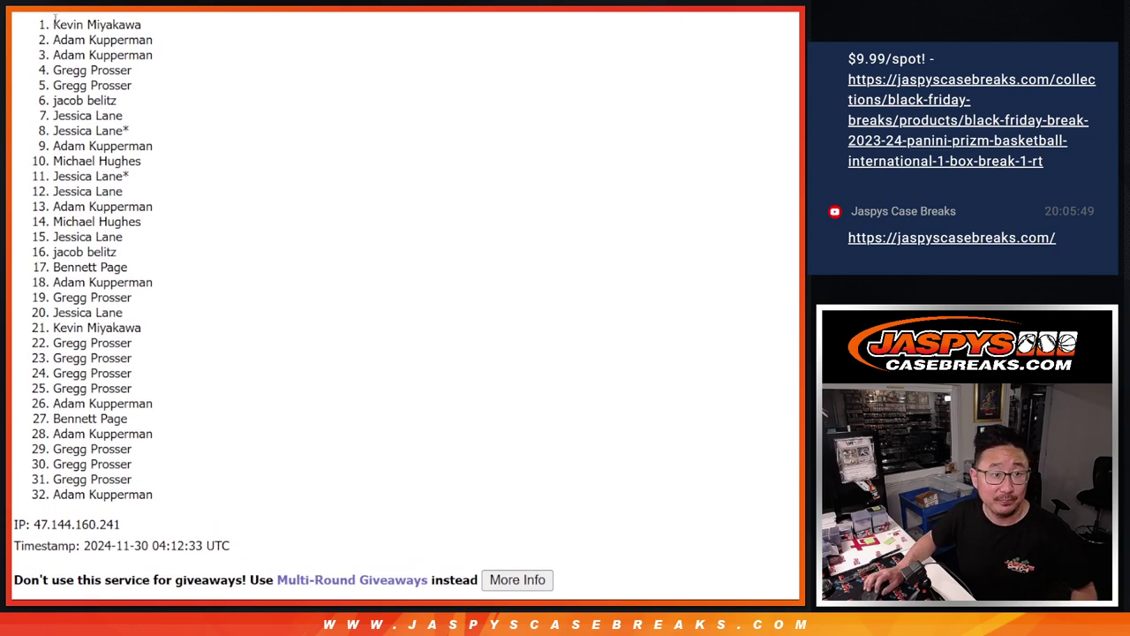
pyautogui.moveTo(54, 20)
pyautogui.mouseDown()
pyautogui.moveTo(156, 168)
pyautogui.moveTo(153, 187)
pyautogui.moveTo(125, 193)
pyautogui.mouseUp()
pyautogui.hotkey('ctrl', 'c')
pyautogui.scroll(-2, 353, 205)
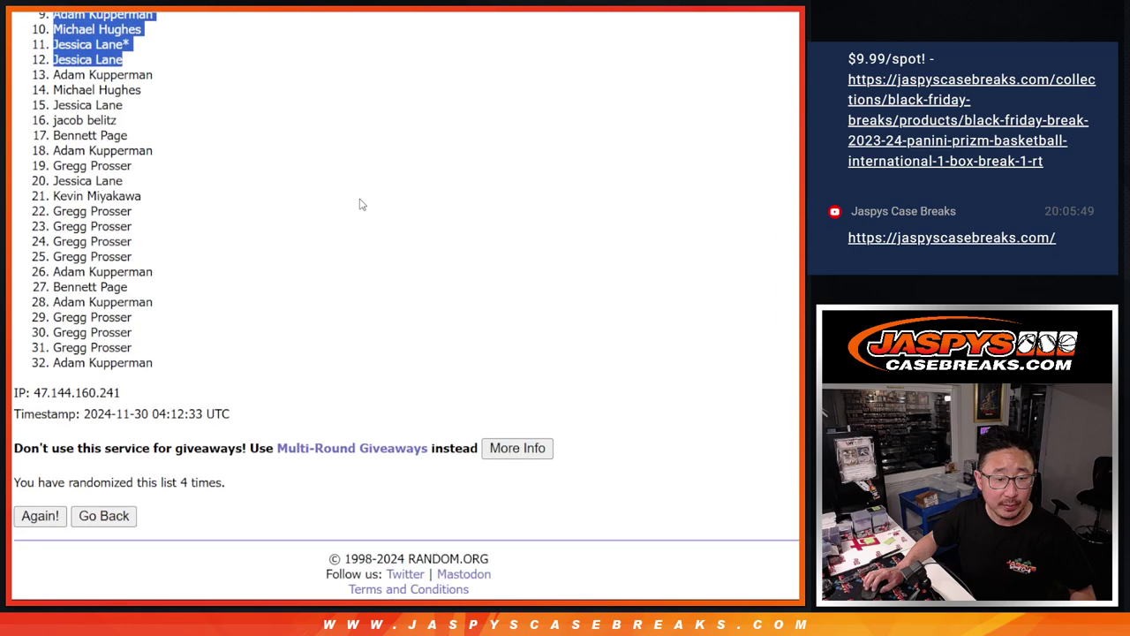
# Paste the 12 randomized names into column A from A1 and set them to font size 18.
pyautogui.scroll(1, 353, 204)
pyautogui.hotkey('ctrl', 'Tab')
pyautogui.hotkey('ctrl', 'Tab')
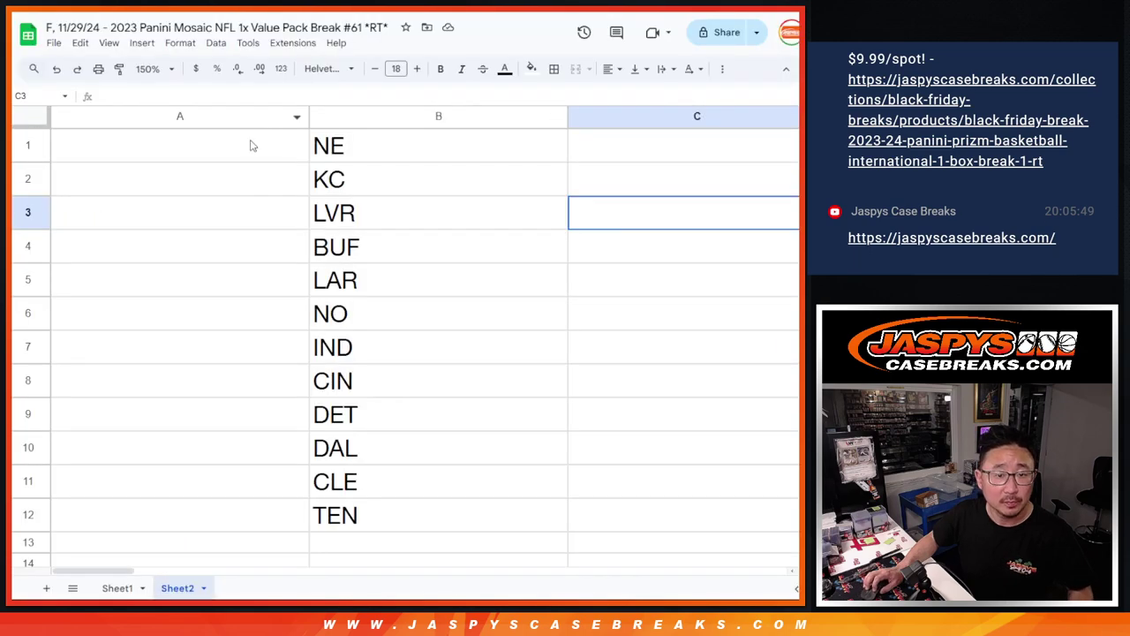
pyautogui.click(250, 146)
pyautogui.hotkey('ctrl', 'v')
pyautogui.click(395, 69)
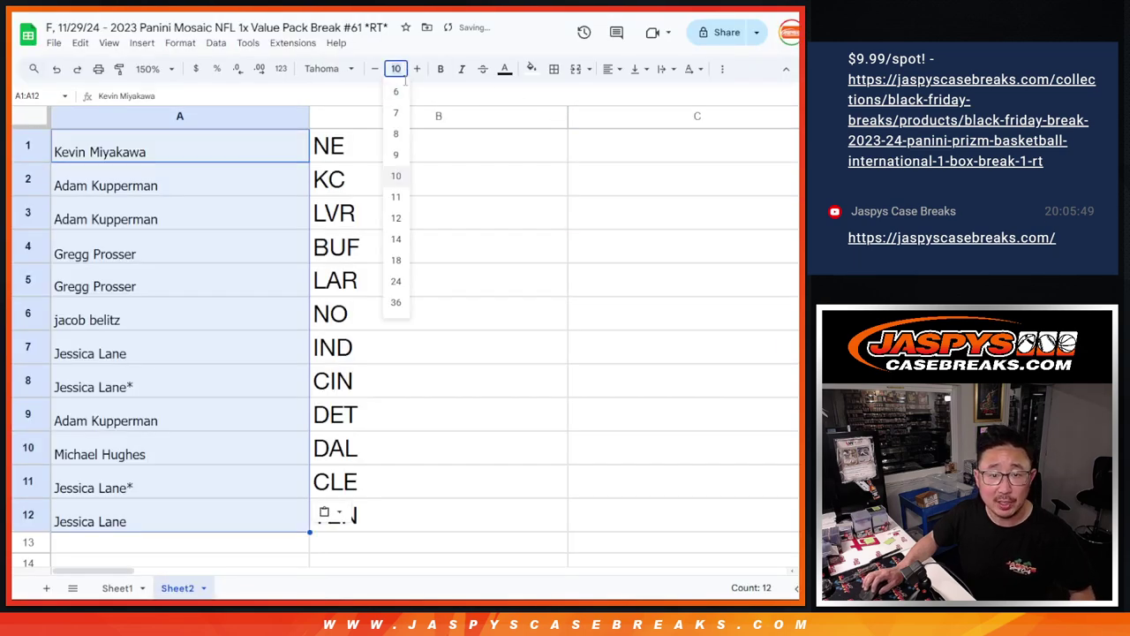
pyautogui.click(395, 260)
# Highlight the name–team pairings row by row from row 2 down to row 12.
pyautogui.click(21, 179)
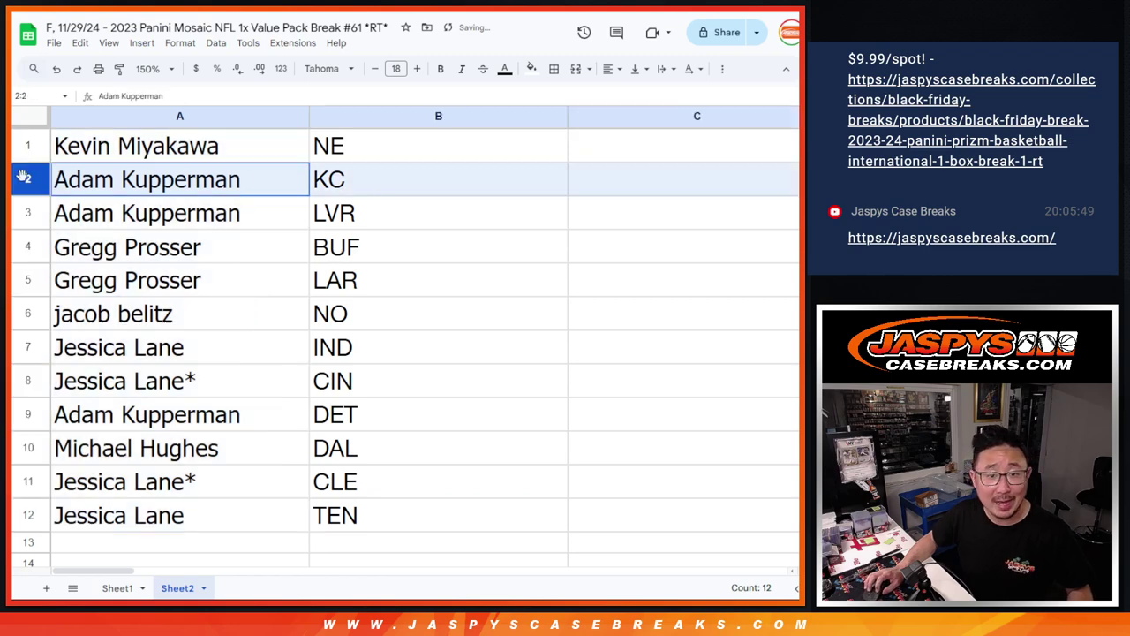
pyautogui.keyDown('shift'); pyautogui.click(19, 218); pyautogui.keyUp('shift')
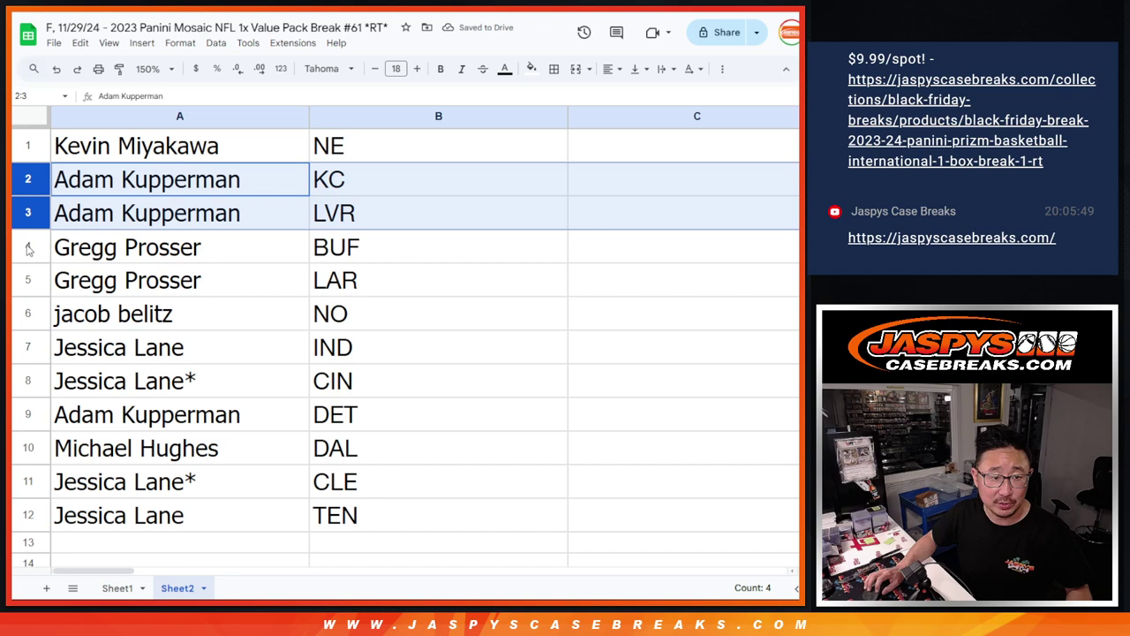
pyautogui.click(27, 249)
pyautogui.keyDown('shift'); pyautogui.click(27, 283); pyautogui.keyUp('shift')
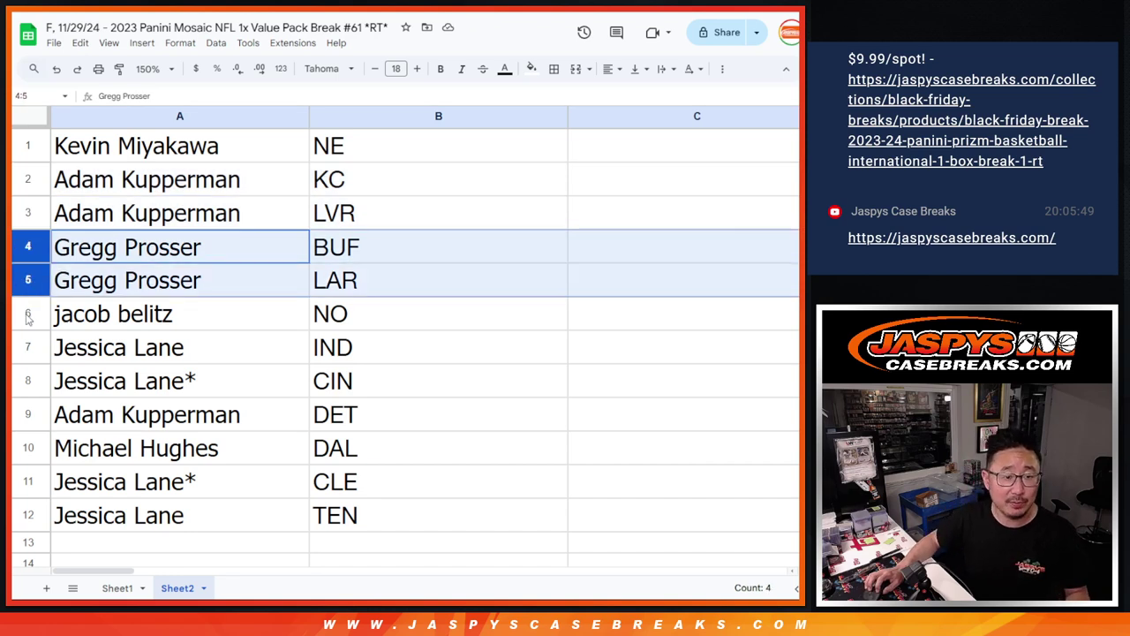
pyautogui.click(28, 316)
pyautogui.click(28, 349)
pyautogui.keyDown('shift'); pyautogui.click(28, 379); pyautogui.keyUp('shift')
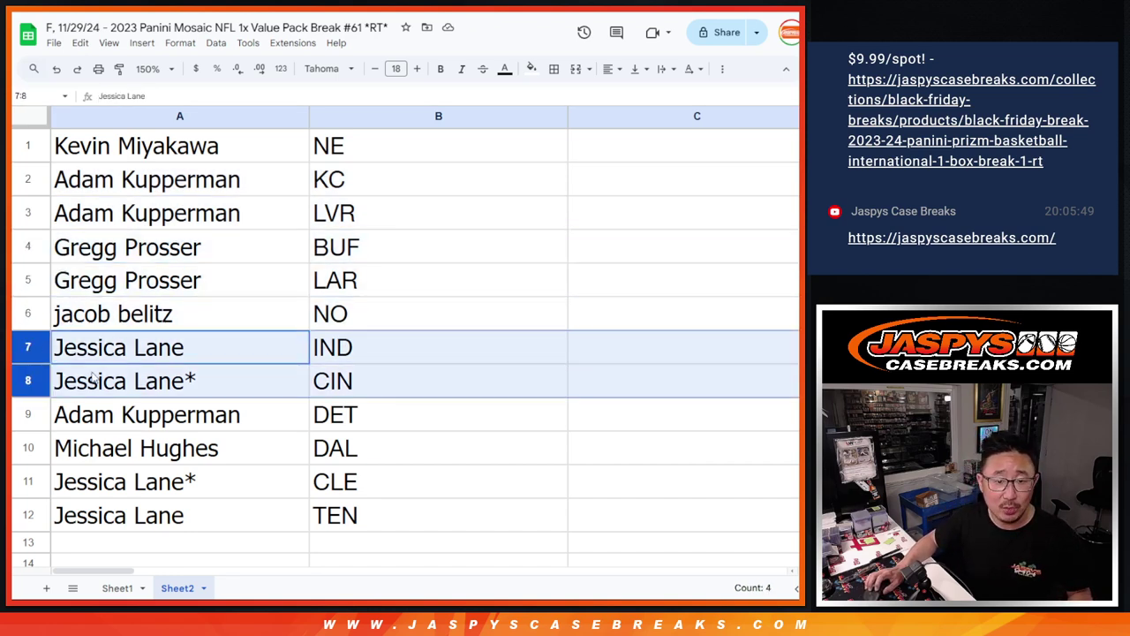
pyautogui.click(30, 415)
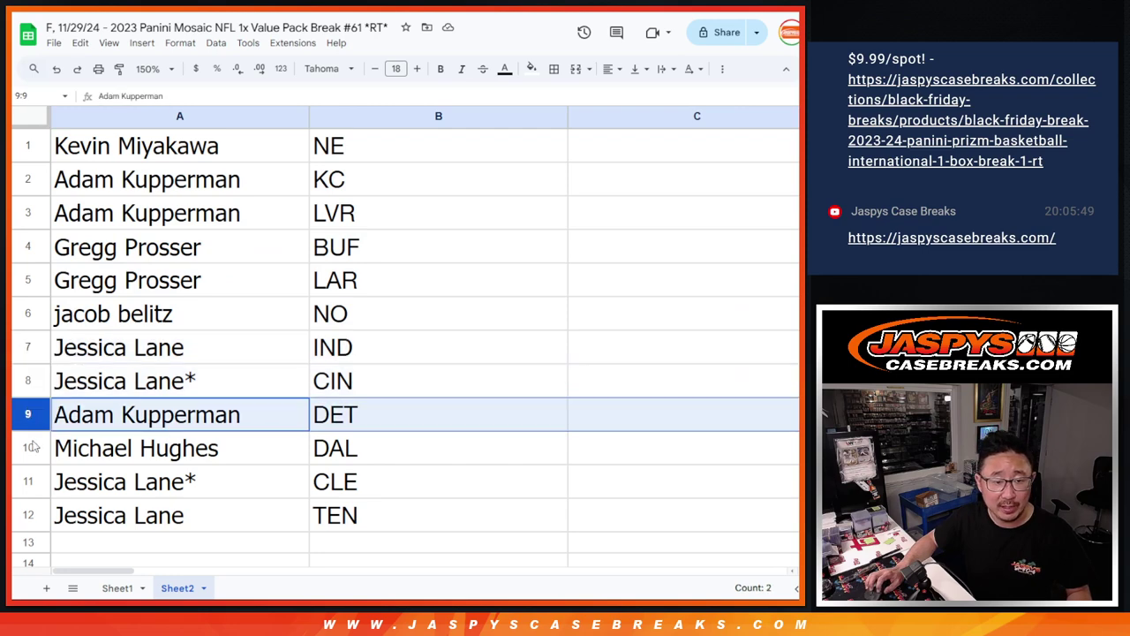
pyautogui.click(31, 442)
pyautogui.click(31, 413)
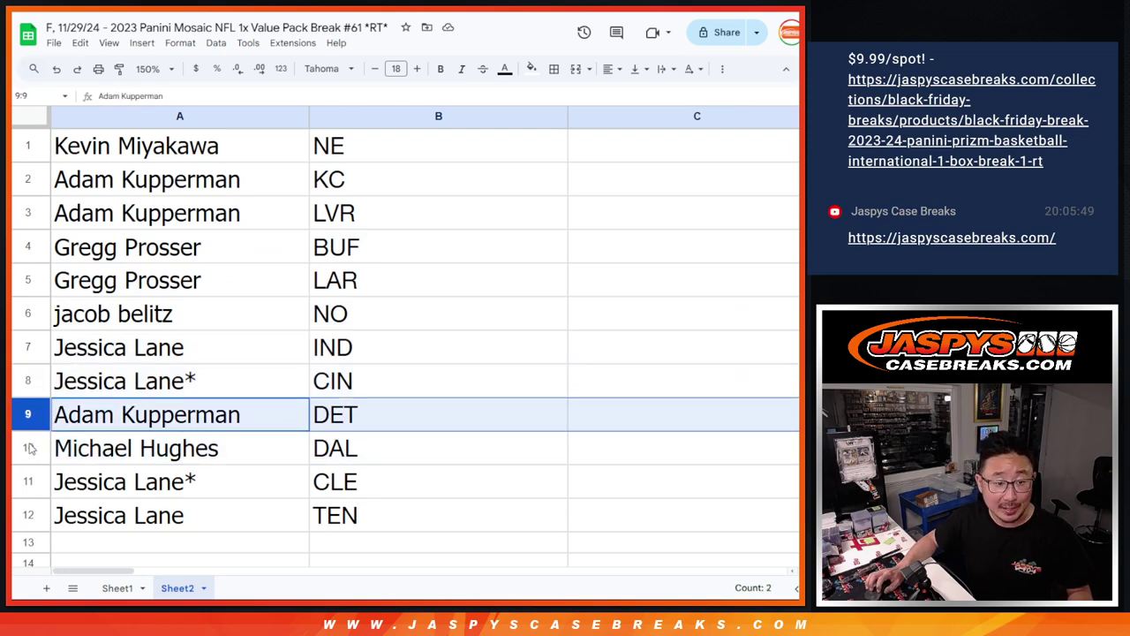
pyautogui.click(31, 447)
pyautogui.click(31, 481)
pyautogui.keyDown('shift'); pyautogui.click(29, 513); pyautogui.keyUp('shift')
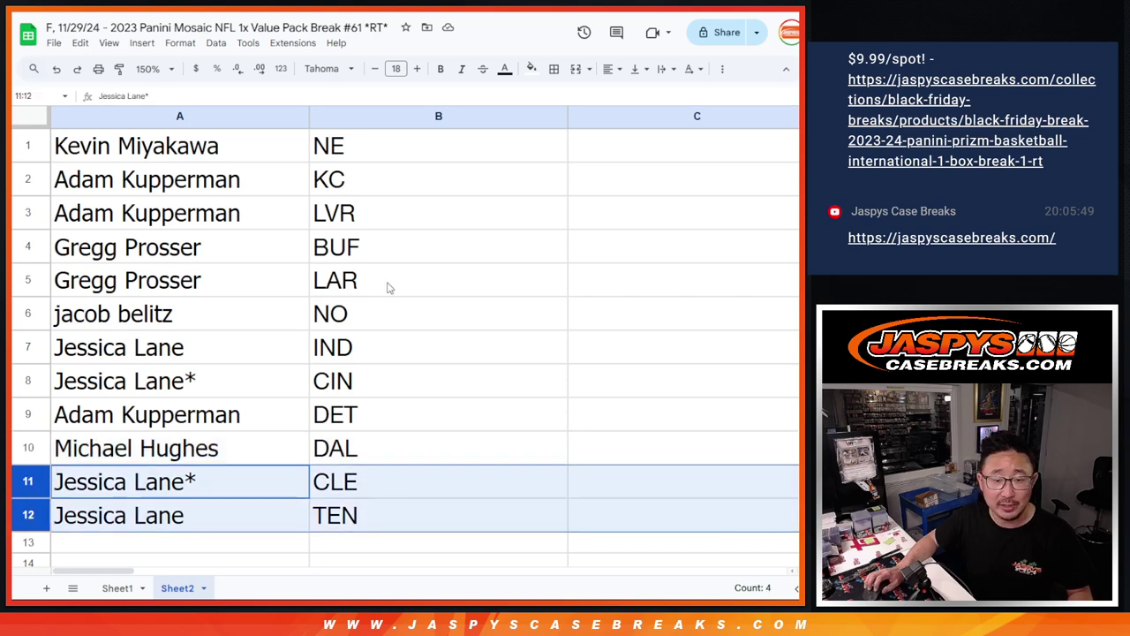
# Append /value61 to the first name in A1 and autofit column A to fit it.
pyautogui.click(232, 156)
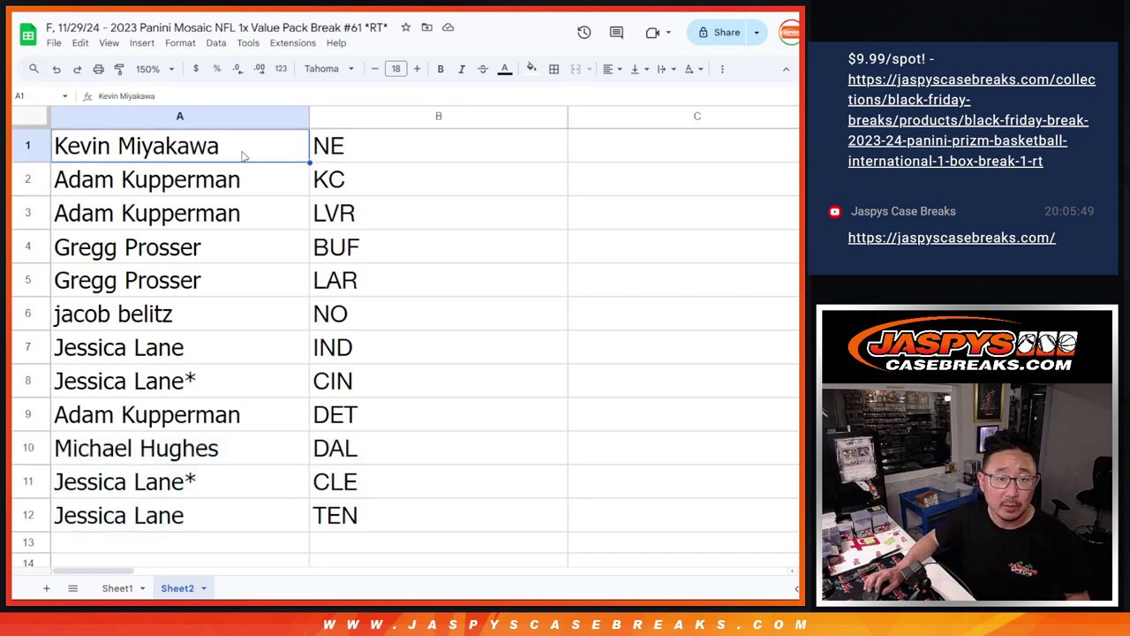
pyautogui.doubleClick(256, 150)
pyautogui.write('/va')
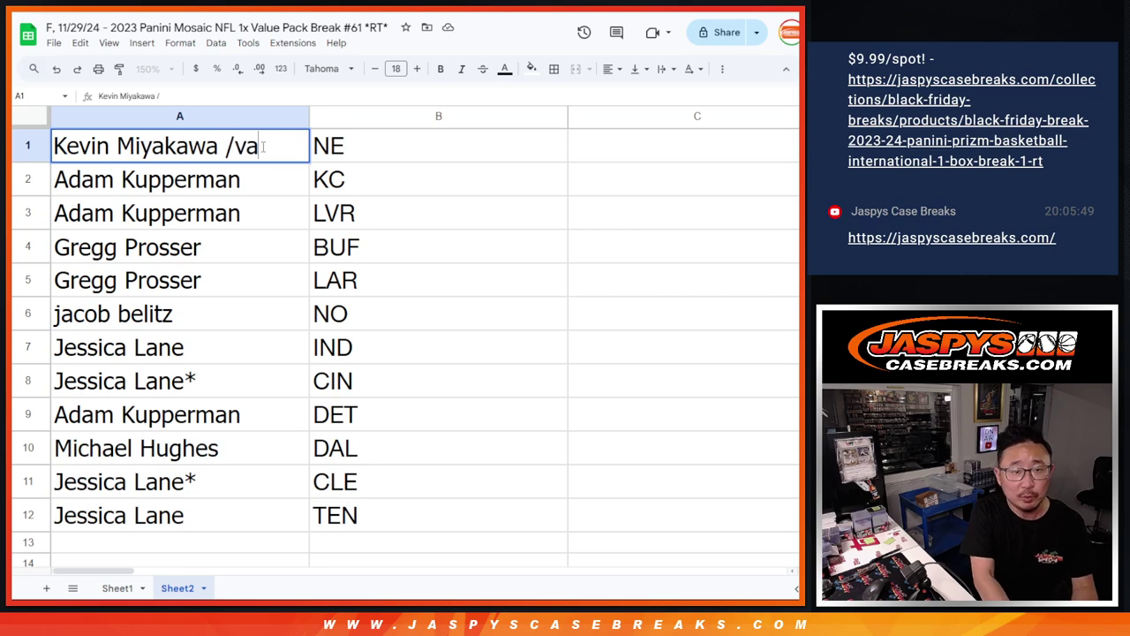
pyautogui.write('lue61')
pyautogui.press('Return')
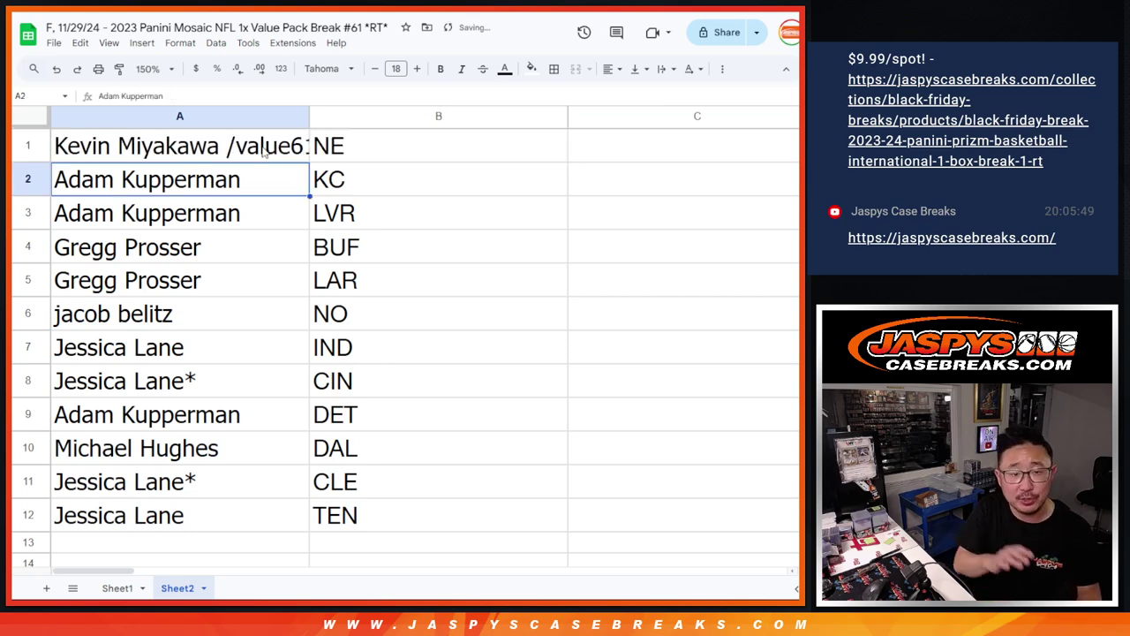
pyautogui.doubleClick(309, 115)
pyautogui.click(270, 157)
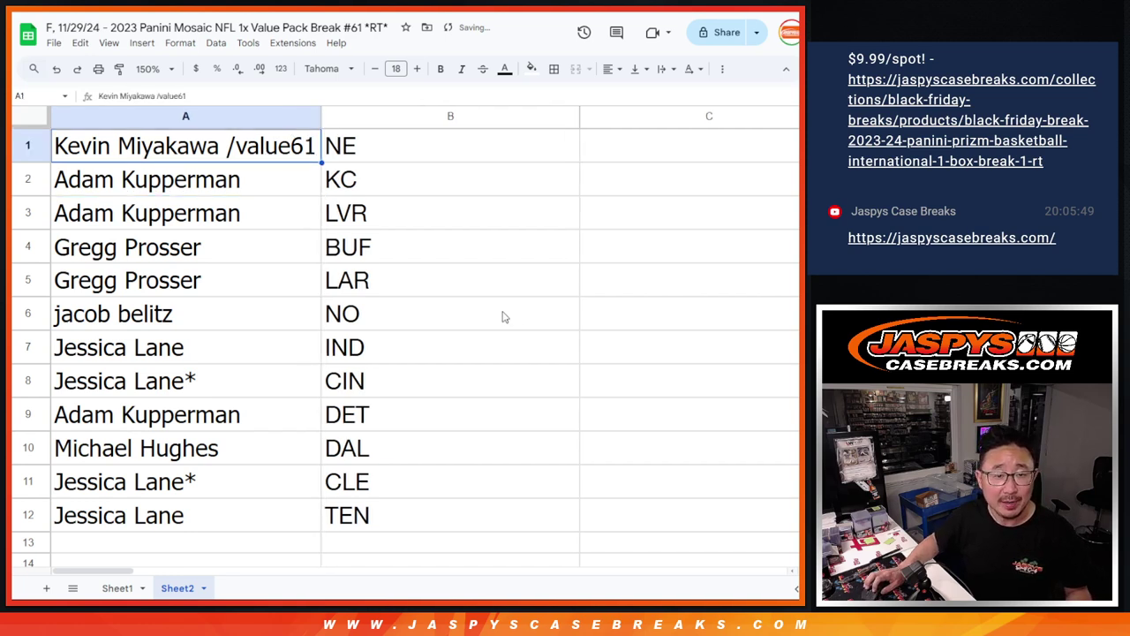